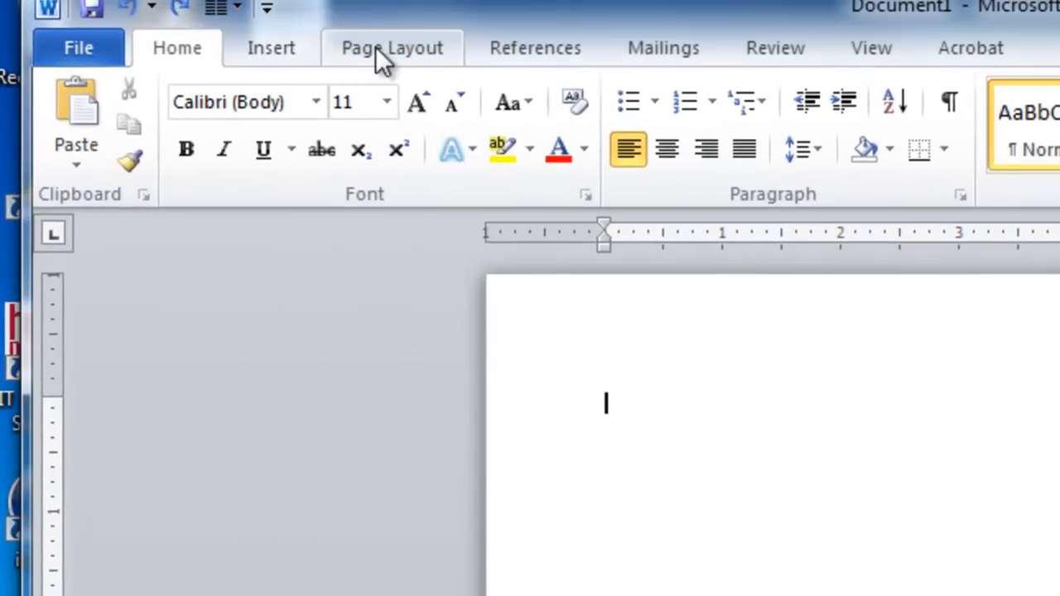
# Set the page orientation to Landscape and apply the Narrow margins preset of 0.5" on all sides
pyautogui.click(376, 46)
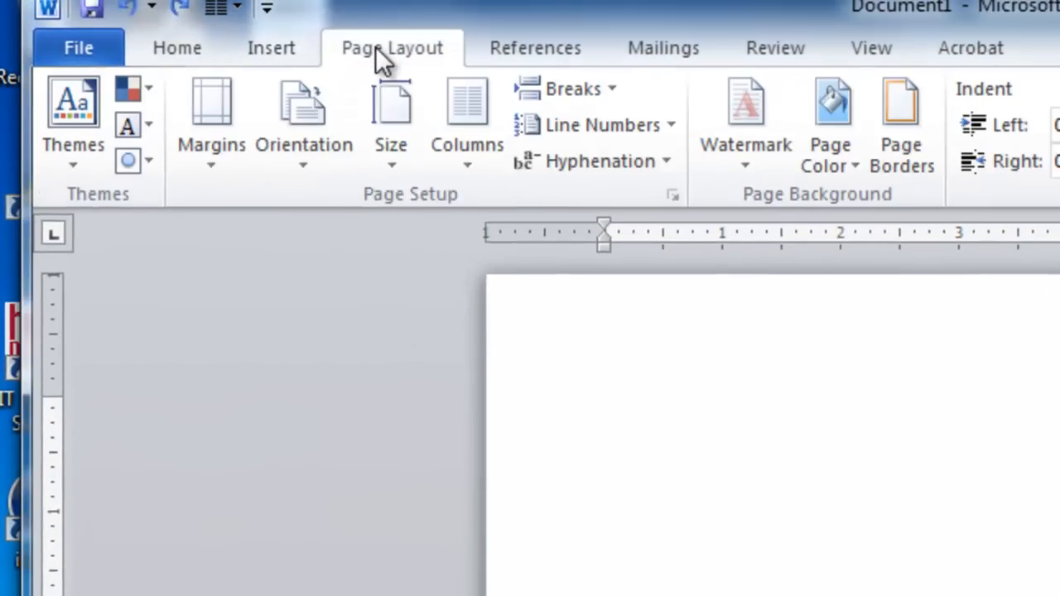
pyautogui.click(303, 116)
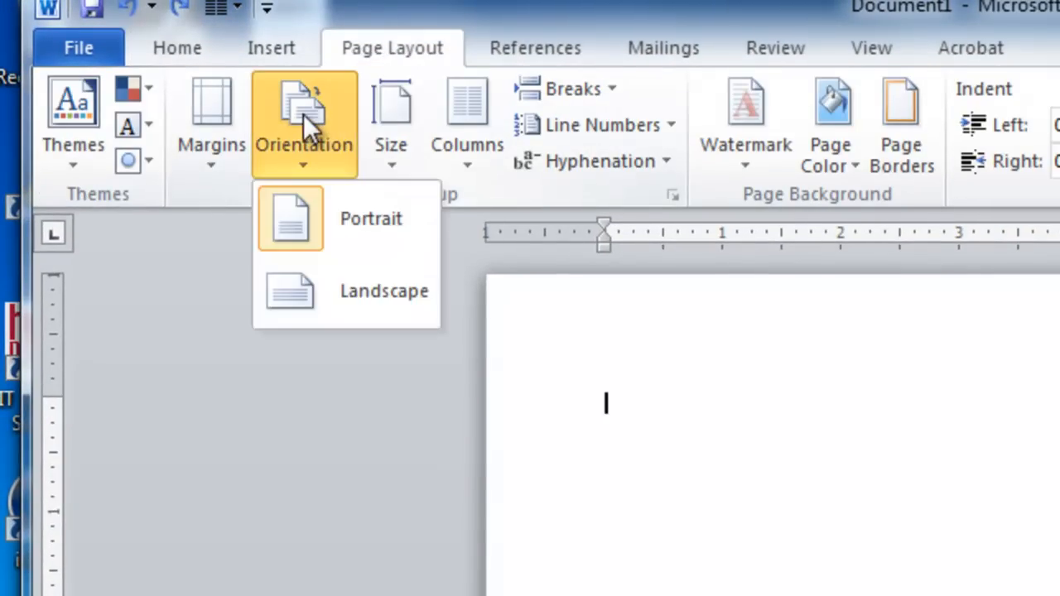
pyautogui.click(357, 289)
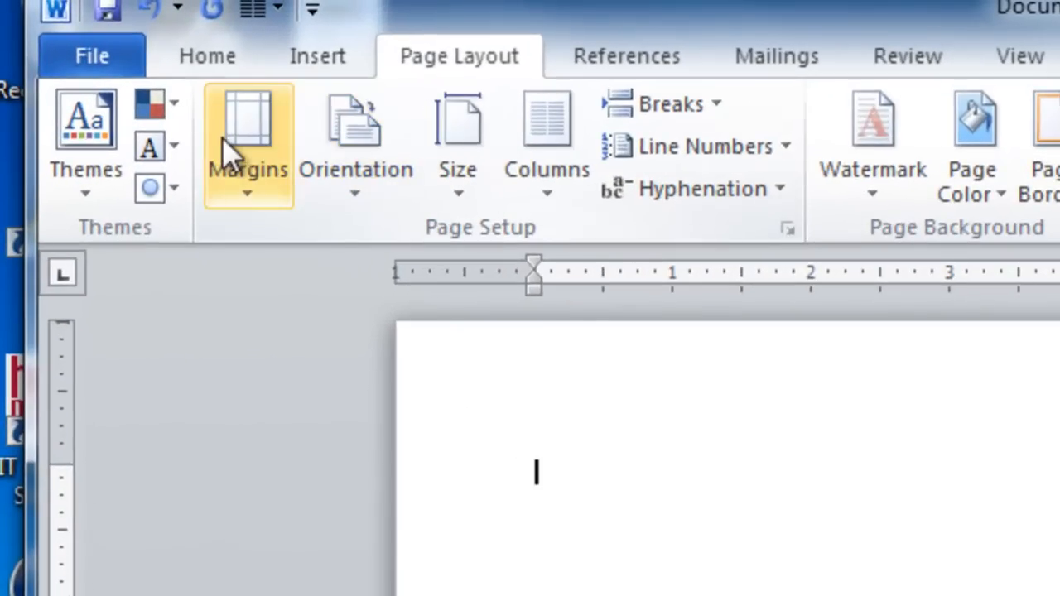
pyautogui.click(116, 65)
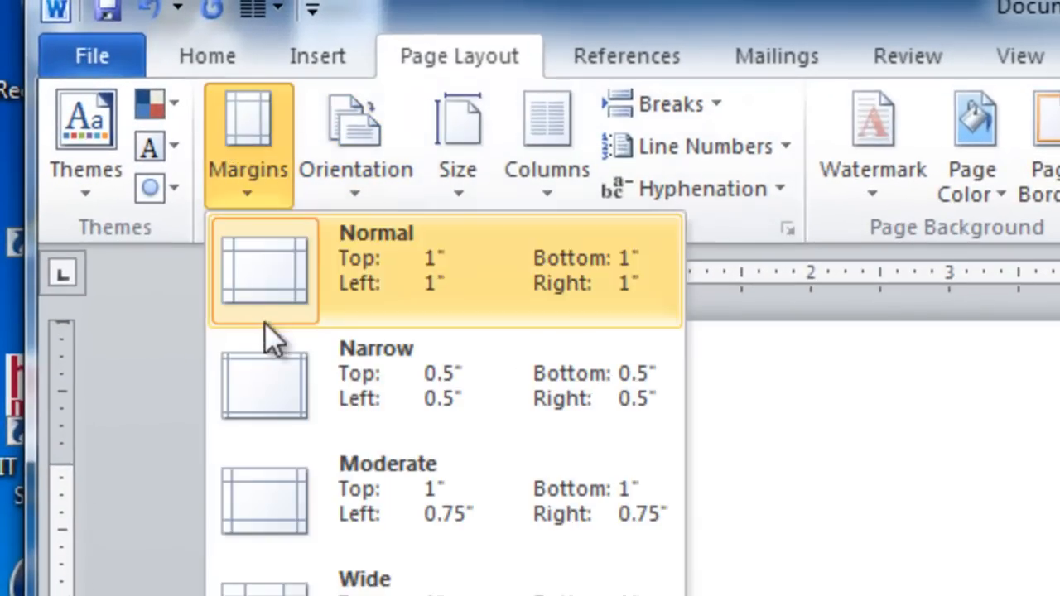
pyautogui.click(273, 377)
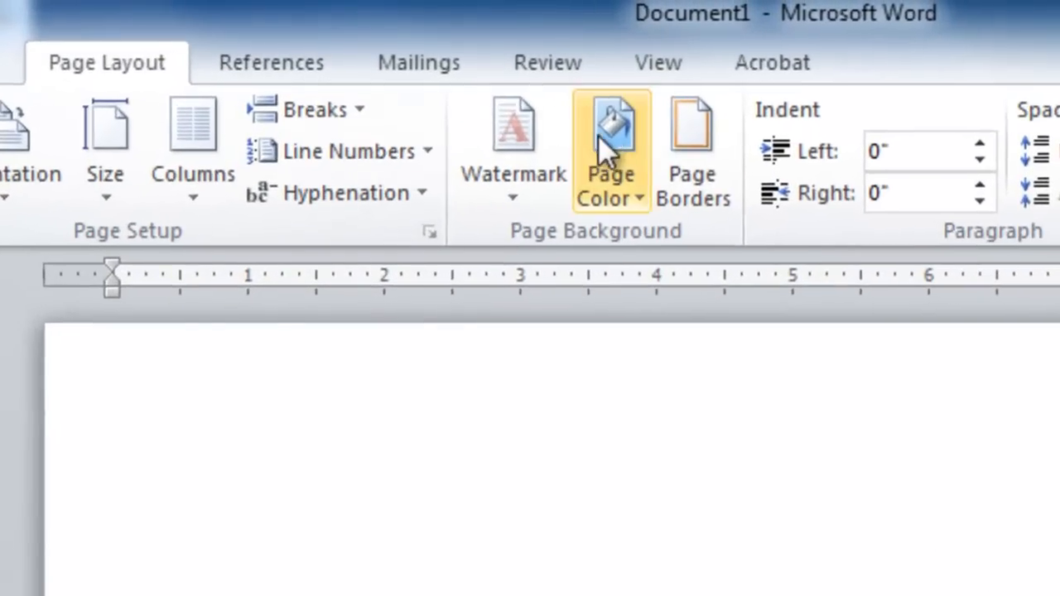
# Add a box page border around the whole document in the 3 pt thick gray-and-black line style
pyautogui.click(491, 58)
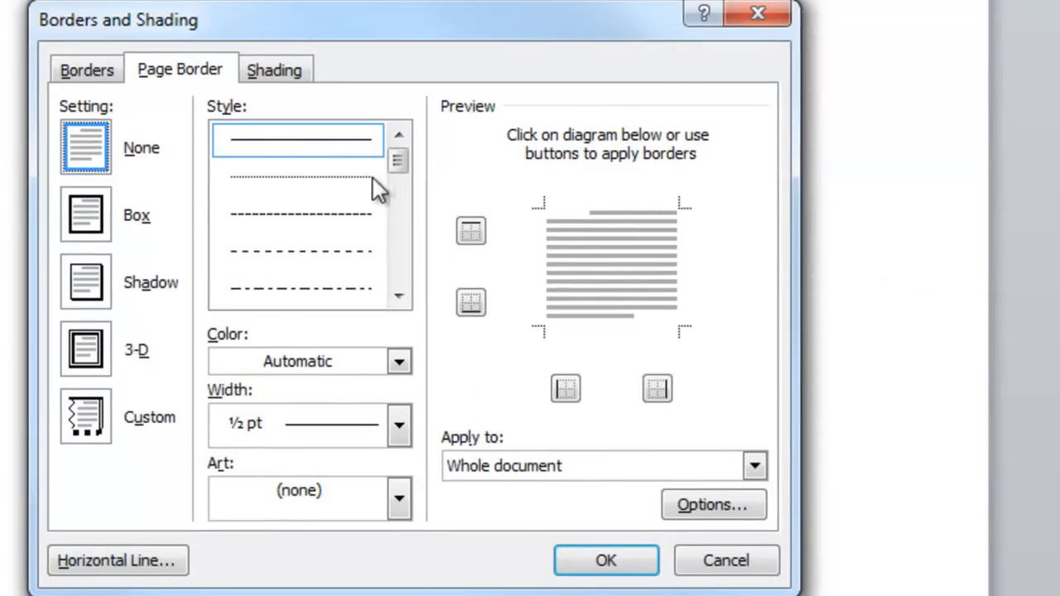
pyautogui.moveTo(400, 162); pyautogui.dragTo(400, 257)
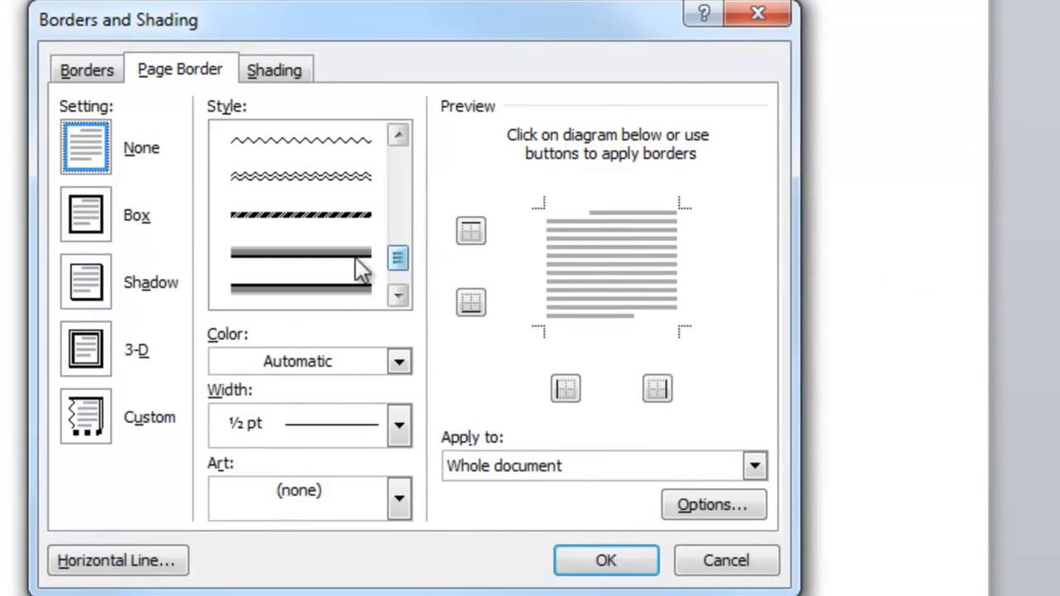
pyautogui.click(348, 277)
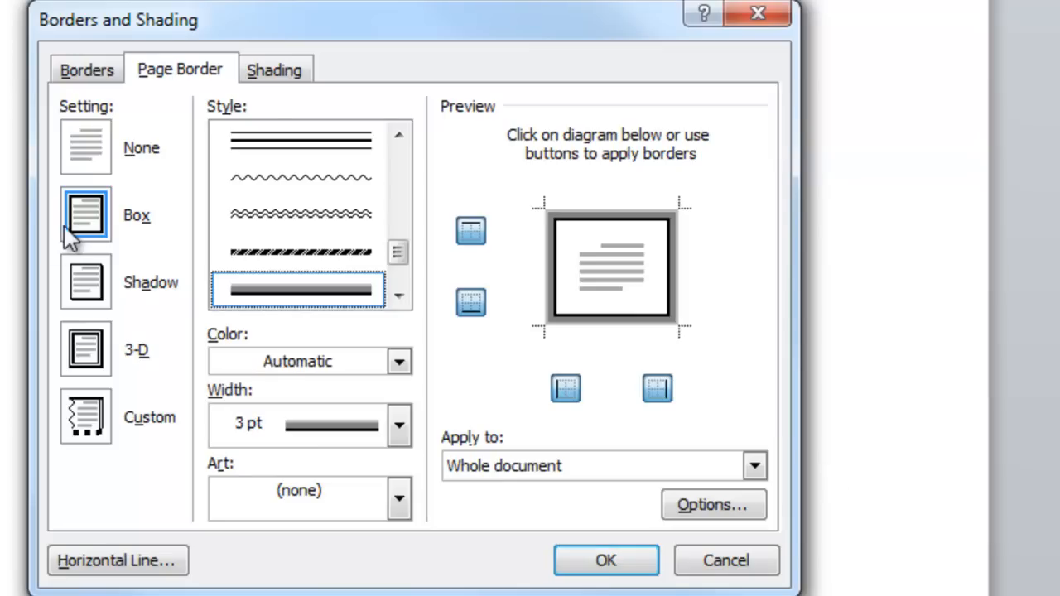
pyautogui.click(634, 558)
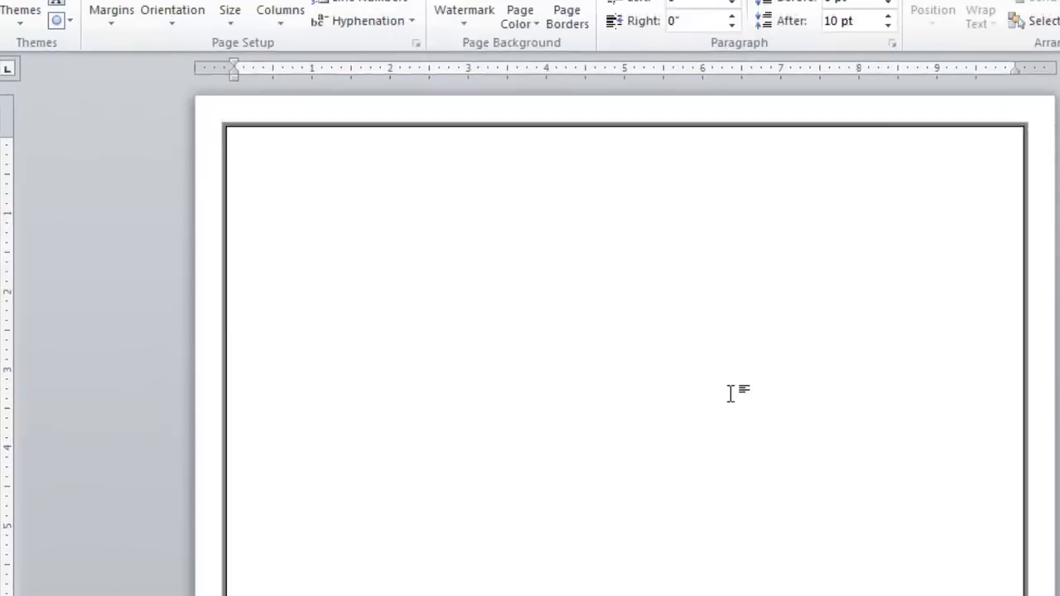
# Draw a short horizontal line about 0.6 inch long across the left page border near its upper corner
pyautogui.click(189, 8)
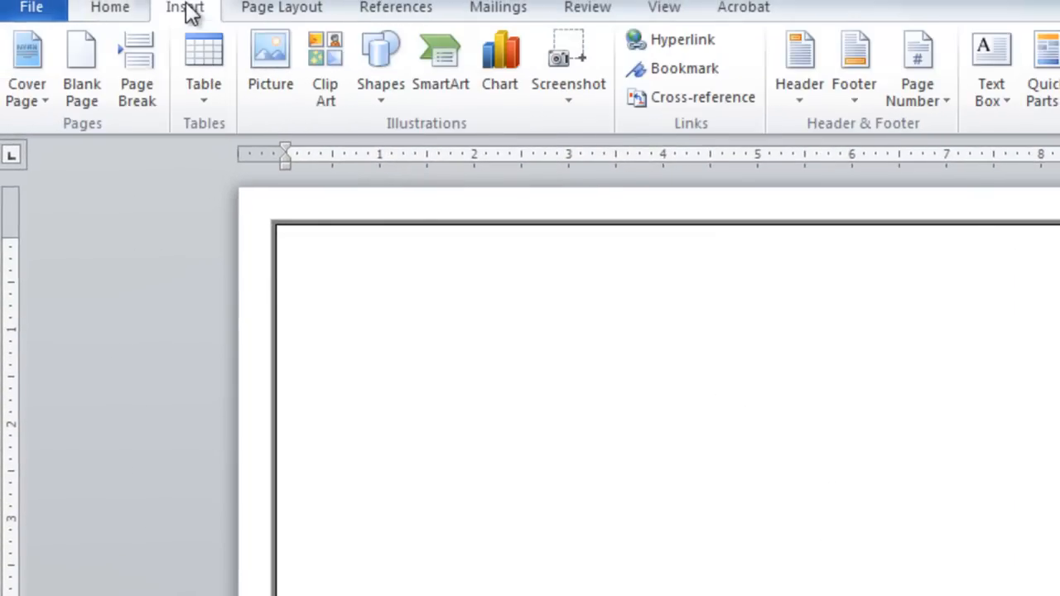
pyautogui.click(382, 53)
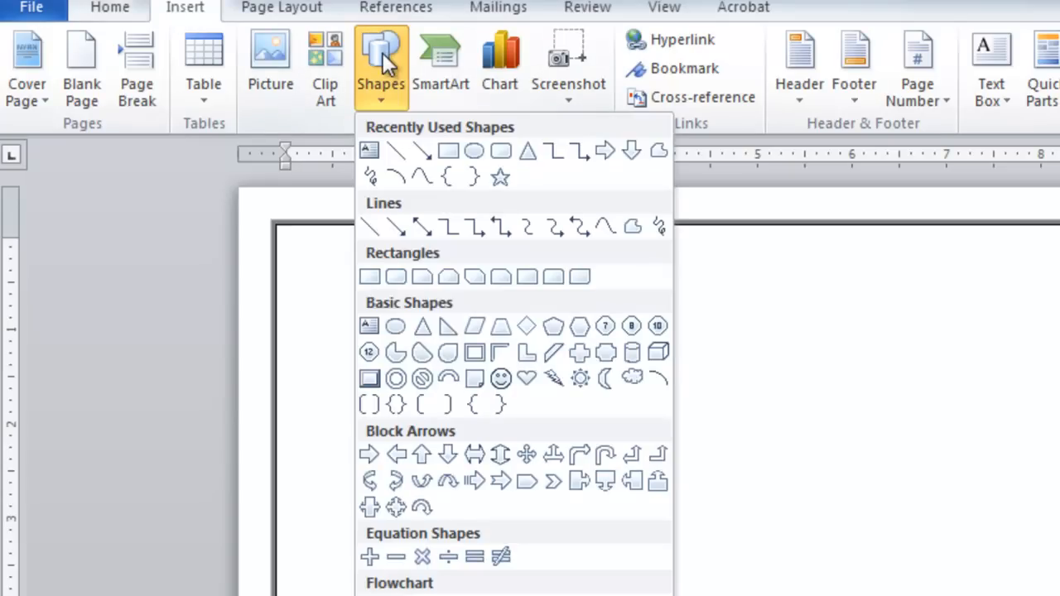
pyautogui.click(371, 227)
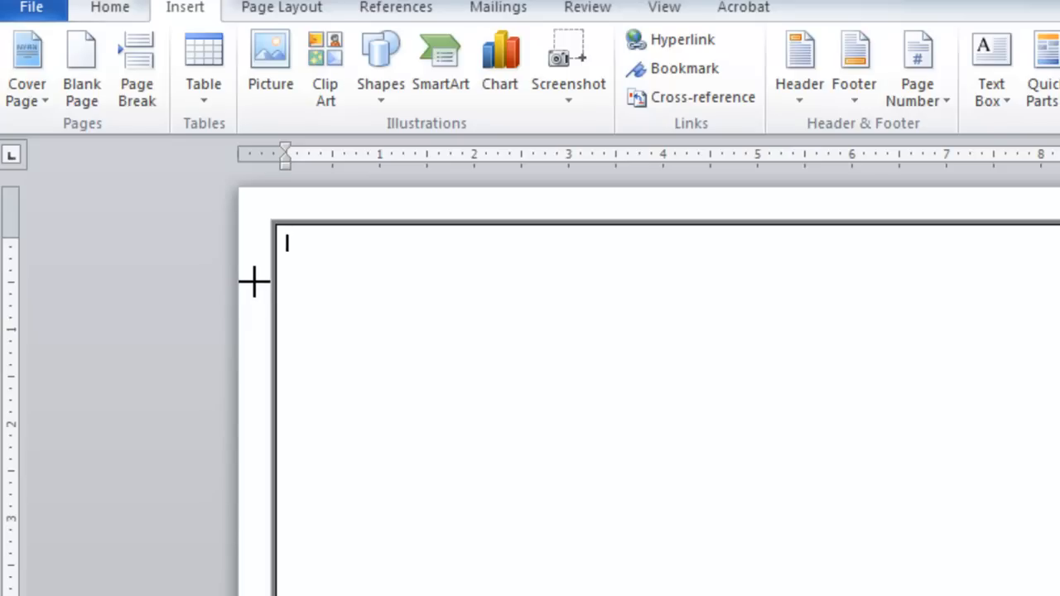
pyautogui.moveTo(254, 282); pyautogui.dragTo(309, 287)
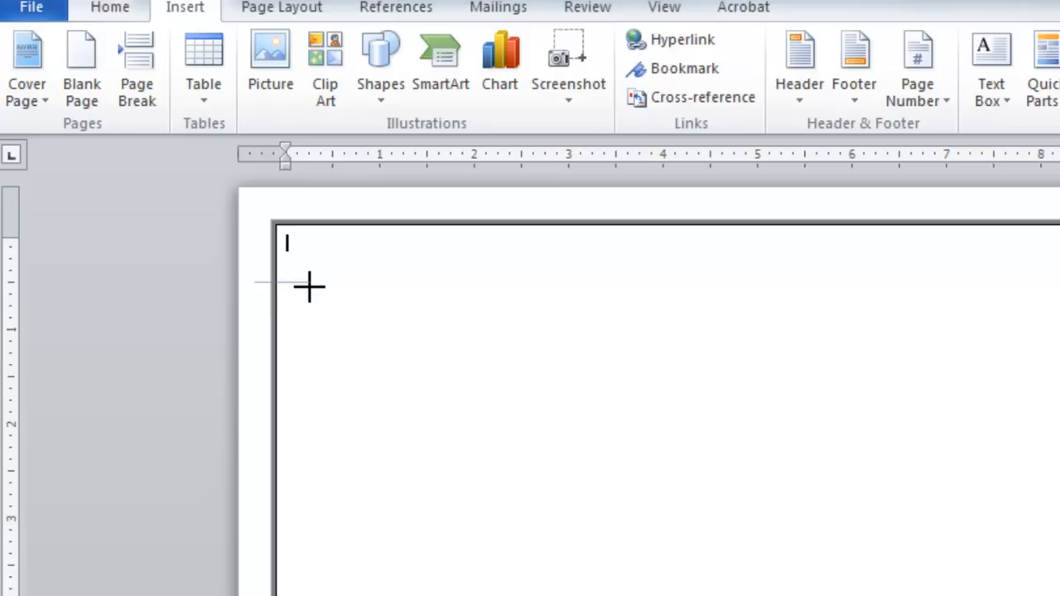
pyautogui.moveTo(309, 287); pyautogui.dragTo(309, 286)
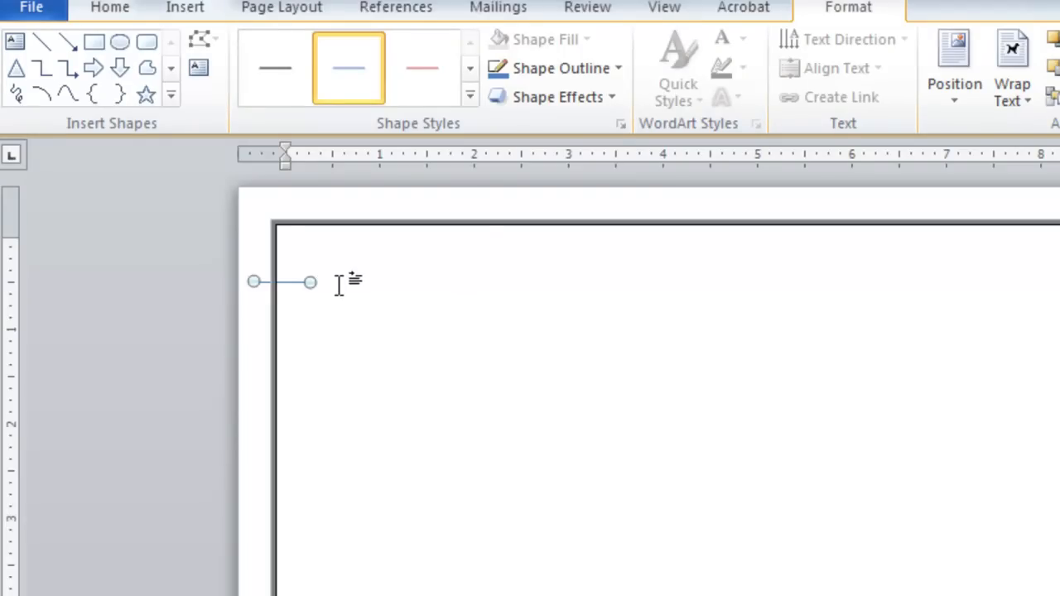
# Set the width of the short line on the left border to 4.5 pt
pyautogui.rightClick(308, 282)
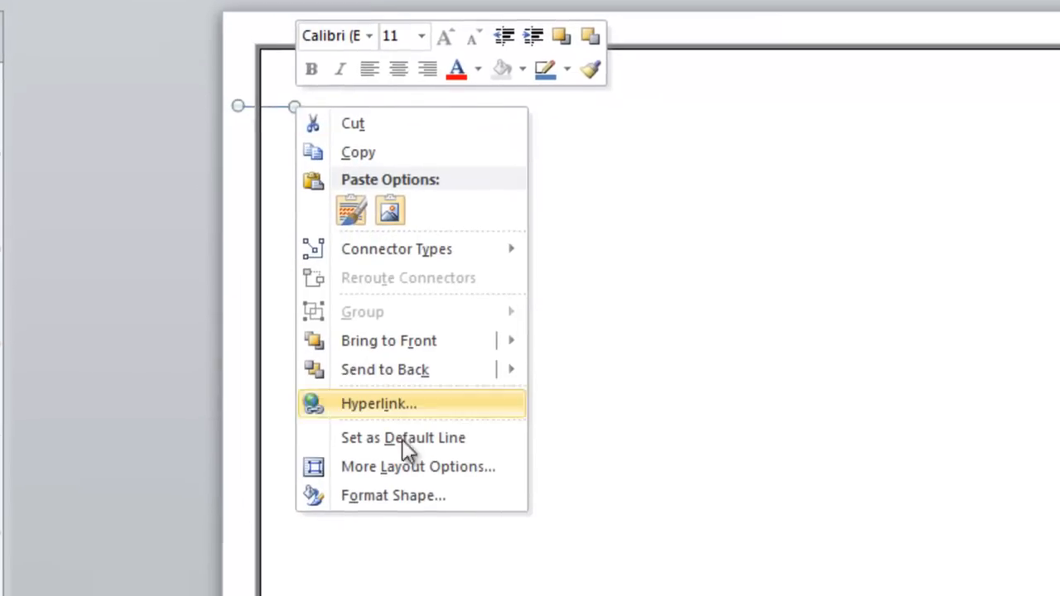
pyautogui.click(405, 492)
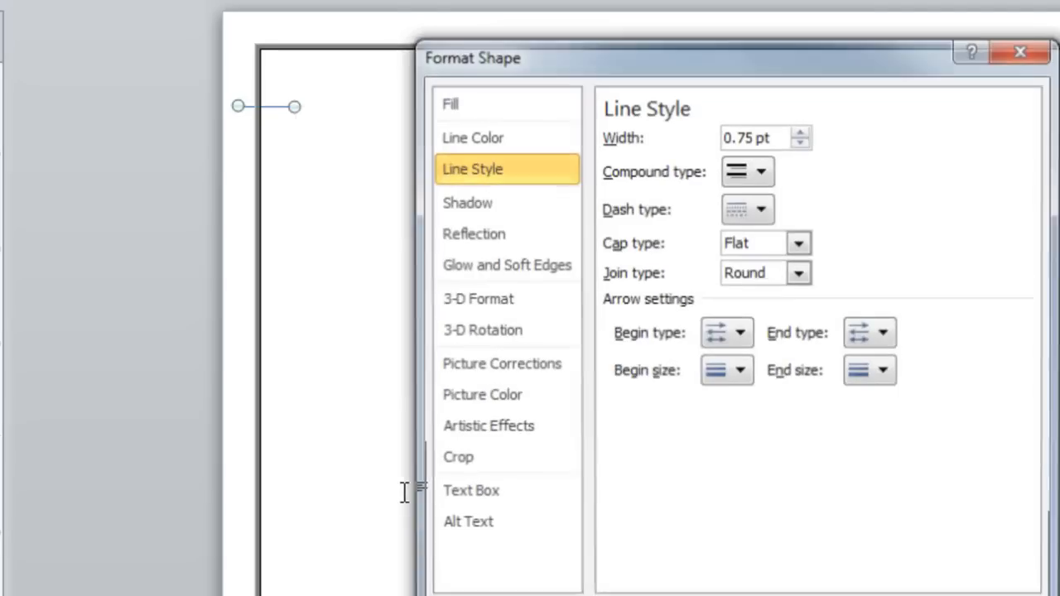
pyautogui.click(800, 132)
pyautogui.click(800, 132)
pyautogui.click(800, 133)
pyautogui.click(800, 133)
pyautogui.doubleClick(800, 133)
pyautogui.doubleClick(800, 132)
pyautogui.tripleClick(800, 133)
pyautogui.doubleClick(800, 133)
pyautogui.doubleClick(800, 132)
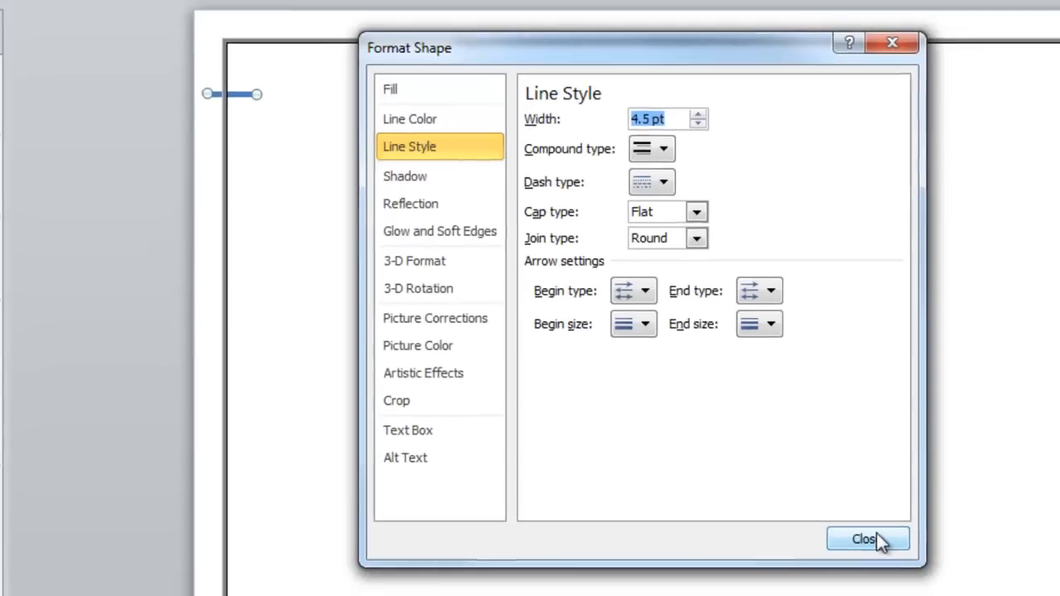
pyautogui.click(877, 537)
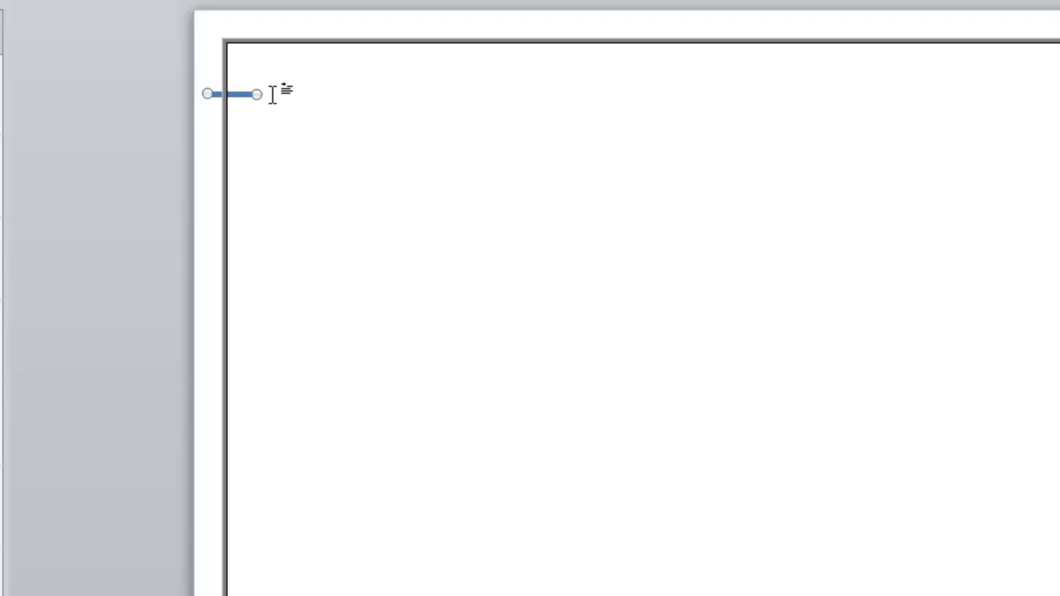
# Place three copies of the thick line across the upper half of the left border, aligned below the original
pyautogui.moveTo(239, 95); pyautogui.dragTo(236, 179)
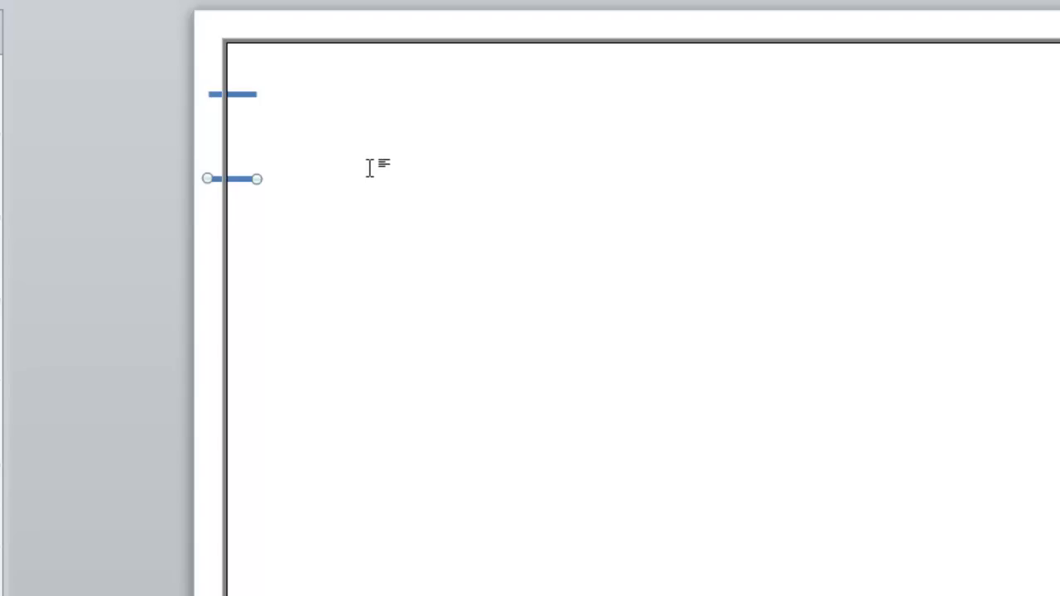
pyautogui.hotkey('ctrl', 'v')
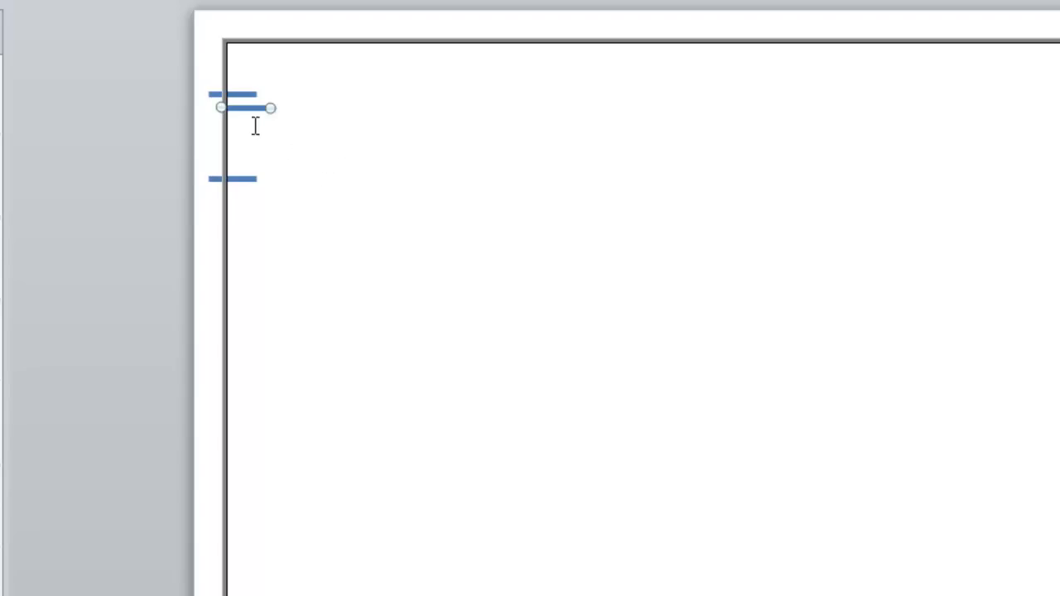
pyautogui.moveTo(239, 107); pyautogui.dragTo(226, 206)
pyautogui.hotkey('ctrl', 'v')
pyautogui.moveTo(231, 110); pyautogui.dragTo(217, 306)
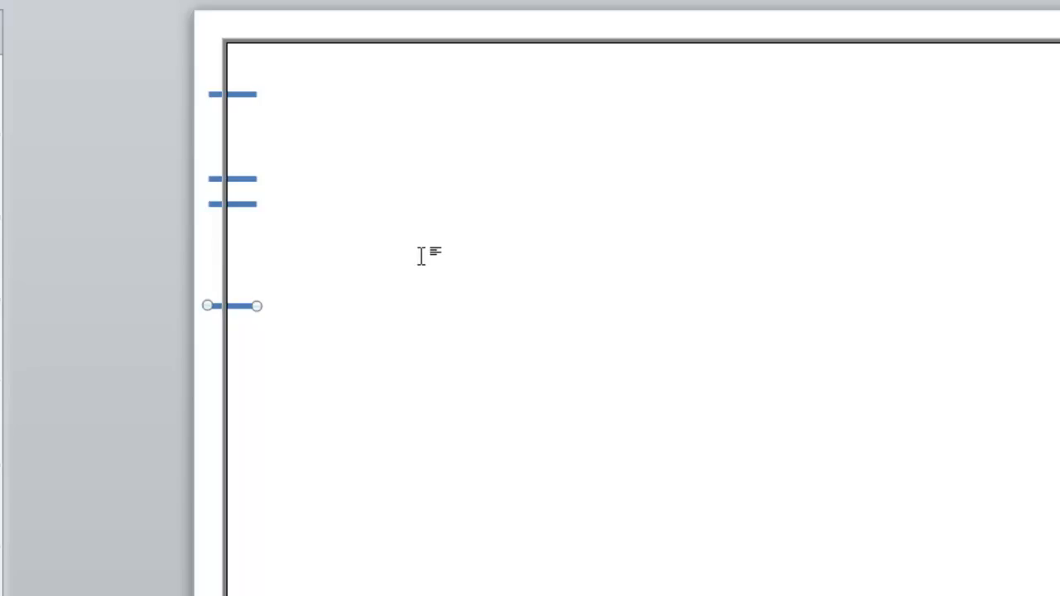
# Add two more line copies on the left border, one just below the lowest mark and one near the lower corner
pyautogui.hotkey('ctrl', 'v')
pyautogui.moveTo(247, 108); pyautogui.dragTo(287, 319)
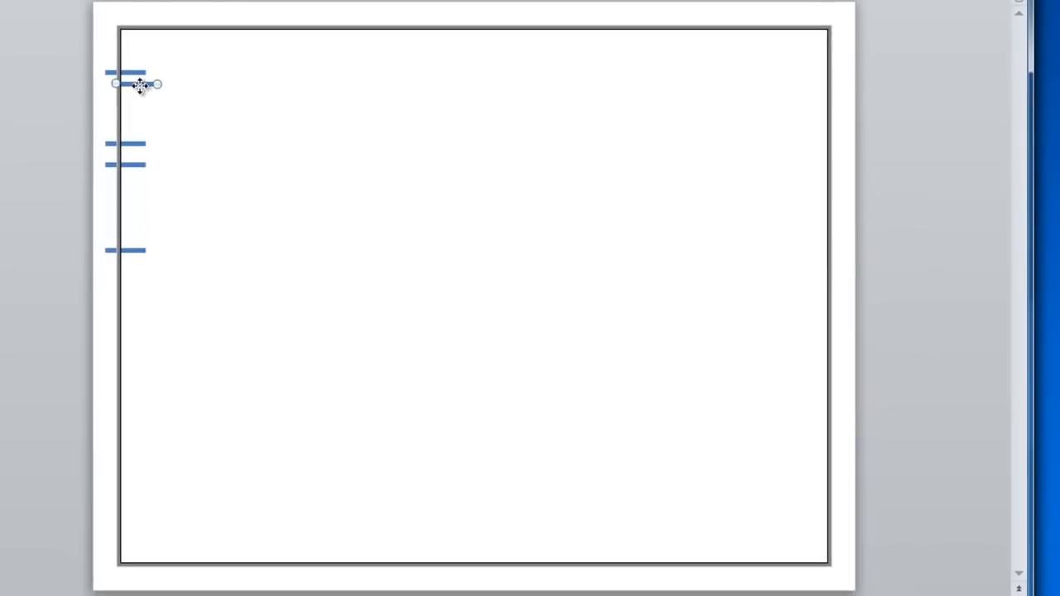
pyautogui.moveTo(172, 262); pyautogui.dragTo(123, 262)
pyautogui.hotkey('ctrl', 'v')
pyautogui.moveTo(130, 84); pyautogui.dragTo(123, 527)
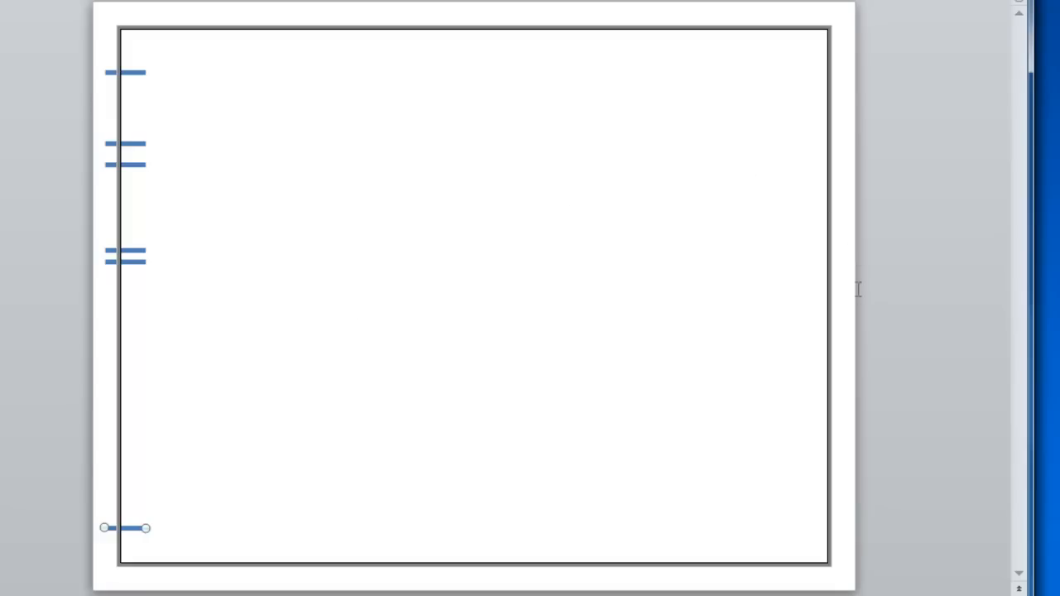
# Place two copies of the horizontal line across the right border, one near the upper corner and one near the lower corner
pyautogui.hotkey('ctrl', 'v')
pyautogui.moveTo(130, 86); pyautogui.dragTo(824, 87)
pyautogui.hotkey('ctrl', 'v')
pyautogui.moveTo(134, 87); pyautogui.dragTo(828, 527)
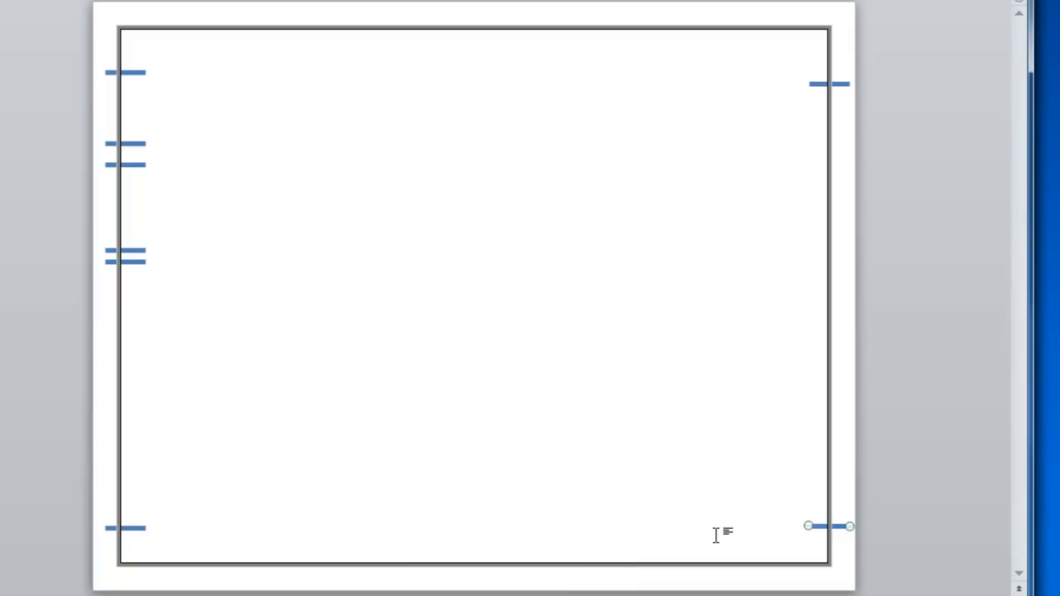
# Turn a pasted line copy vertical, place it across the top border about a third along, and add a duplicate about two-thirds along
pyautogui.hotkey('ctrl', 'v')
pyautogui.moveTo(132, 83); pyautogui.dragTo(213, 103)
pyautogui.moveTo(214, 77); pyautogui.dragTo(342, 33)
pyautogui.hotkey('ctrl', 'd')
pyautogui.moveTo(351, 45); pyautogui.dragTo(560, 34)
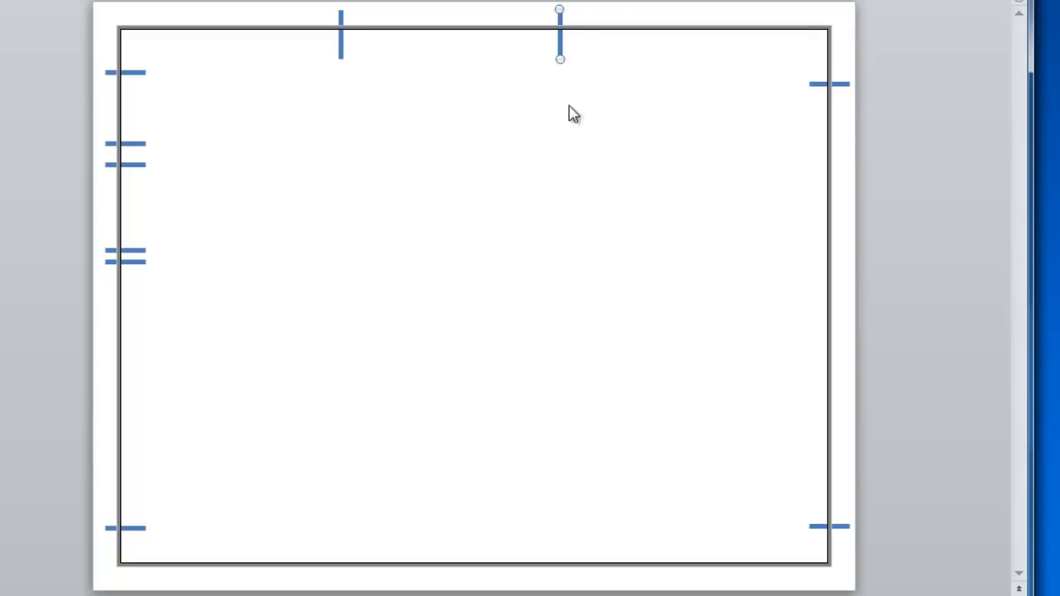
# Add four more vertical line copies across the top border: one near each corner and one beside each existing mark
pyautogui.hotkey('ctrl', 'v')
pyautogui.moveTo(351, 47); pyautogui.dragTo(787, 34)
pyautogui.hotkey('ctrl', 'v')
pyautogui.moveTo(353, 48); pyautogui.dragTo(575, 37)
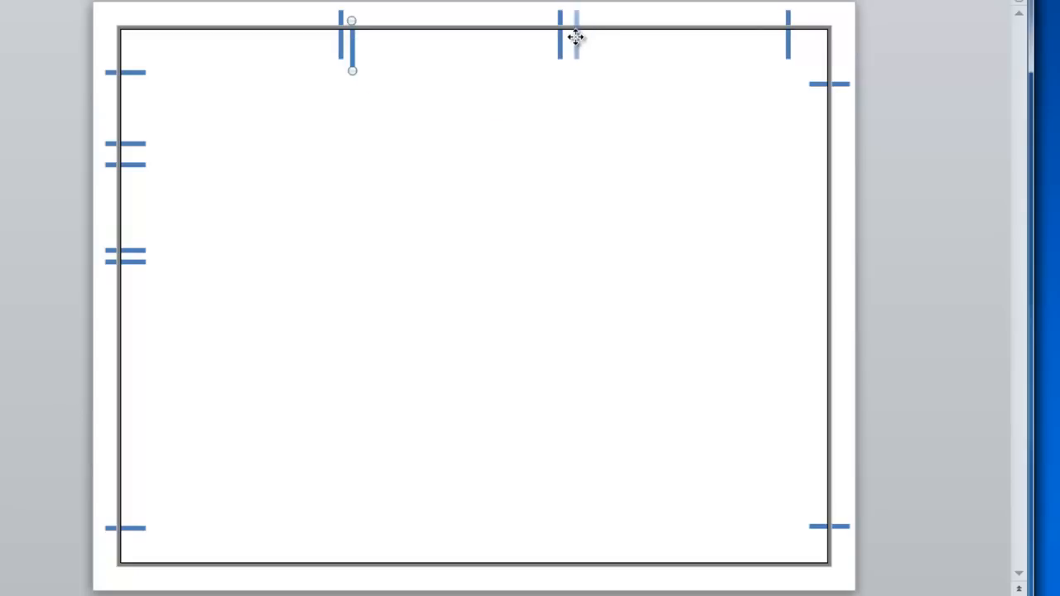
pyautogui.moveTo(575, 37); pyautogui.dragTo(576, 37)
pyautogui.moveTo(350, 48); pyautogui.dragTo(156, 25)
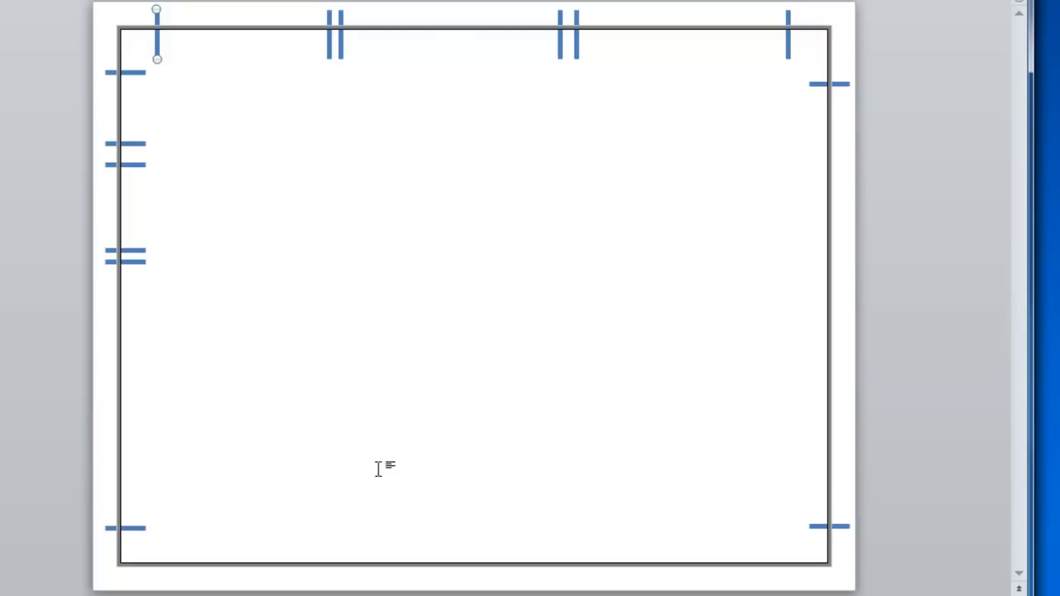
# Place two copies of the vertical line across the bottom border, one toward the left corner and one toward the right corner
pyautogui.hotkey('ctrl', 'v')
pyautogui.moveTo(354, 49); pyautogui.dragTo(189, 555)
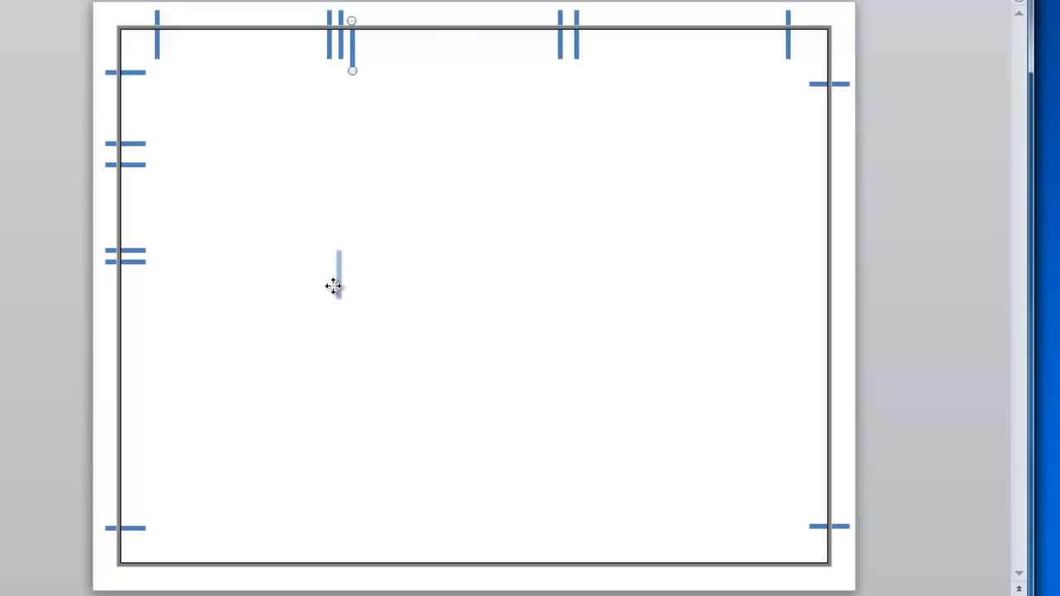
pyautogui.moveTo(262, 567); pyautogui.dragTo(249, 571)
pyautogui.hotkey('ctrl', 'v')
pyautogui.moveTo(402, 131); pyautogui.dragTo(765, 566)
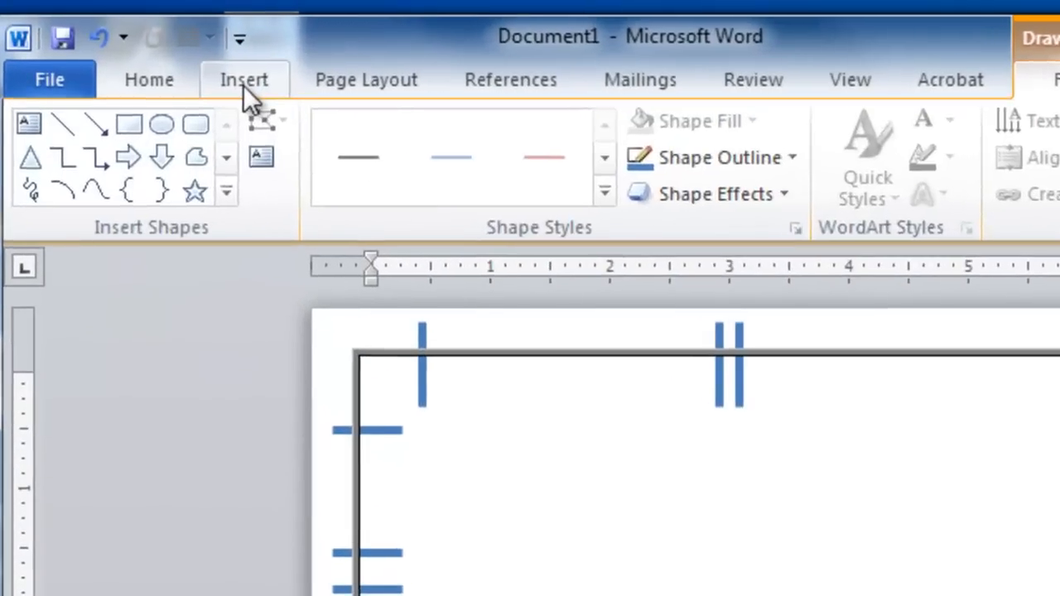
# Draw a small trapezoid inside the bordered area, in its upper-left part
pyautogui.click(243, 83)
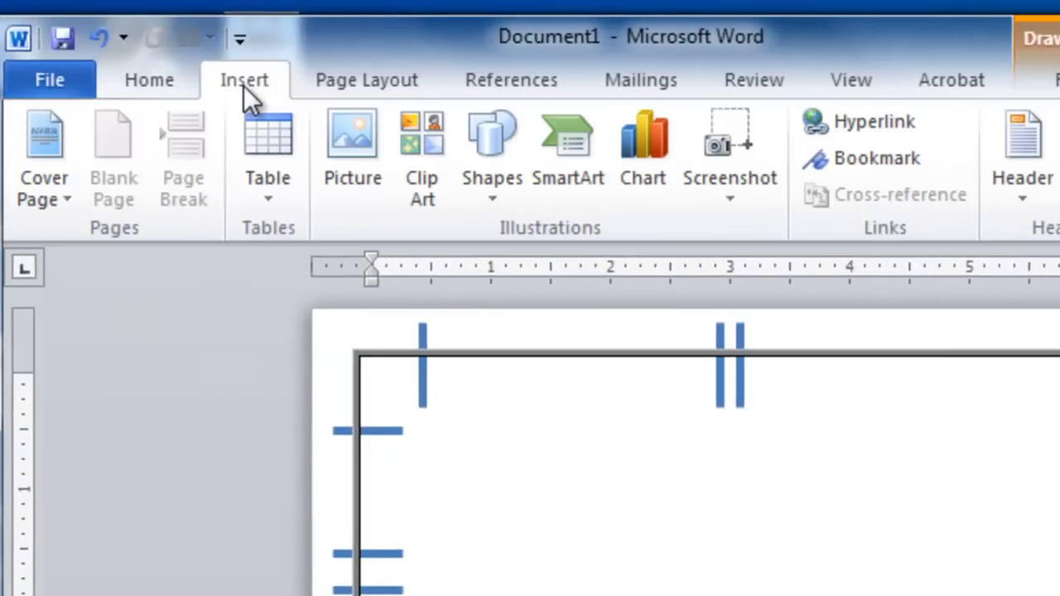
pyautogui.click(477, 149)
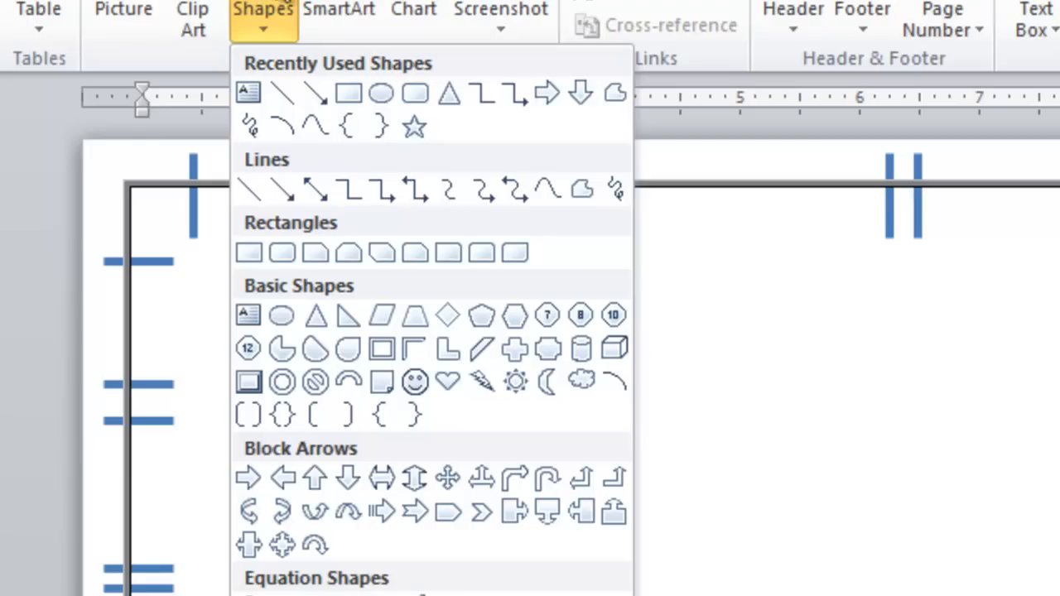
pyautogui.click(413, 315)
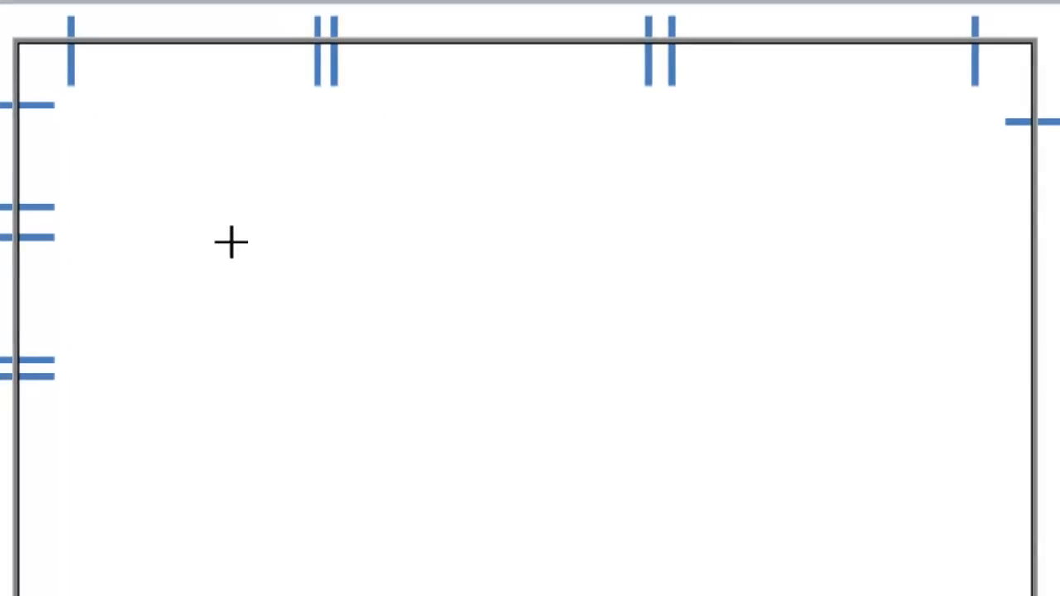
pyautogui.moveTo(256, 279); pyautogui.dragTo(316, 327)
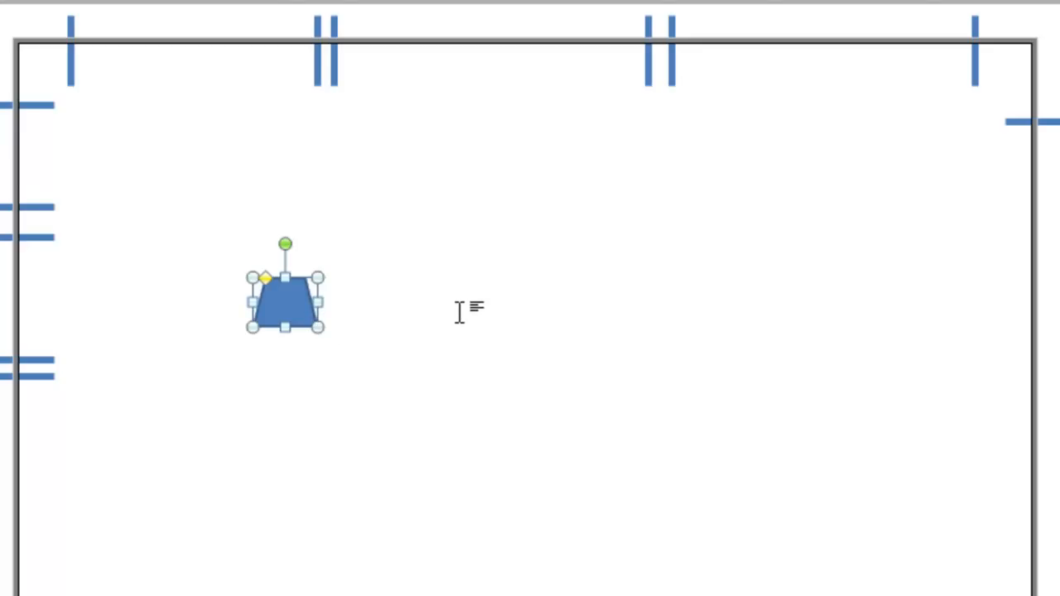
# Paste four copies of the trapezoid and stack them evenly in a column beneath the original
pyautogui.hotkey('ctrl', 'v')
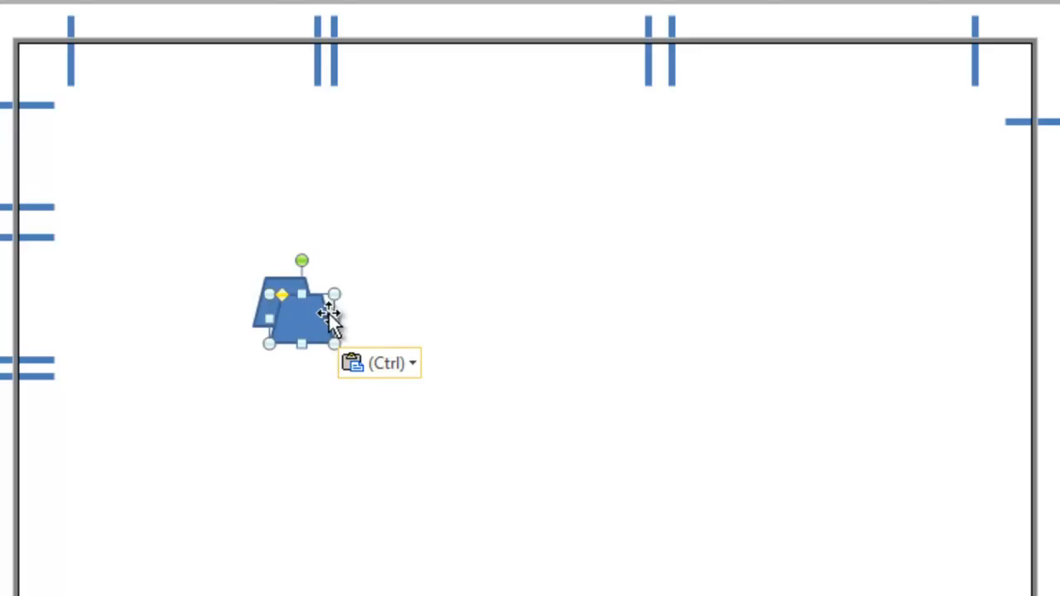
pyautogui.moveTo(307, 310); pyautogui.dragTo(297, 381)
pyautogui.hotkey('ctrl', 'v')
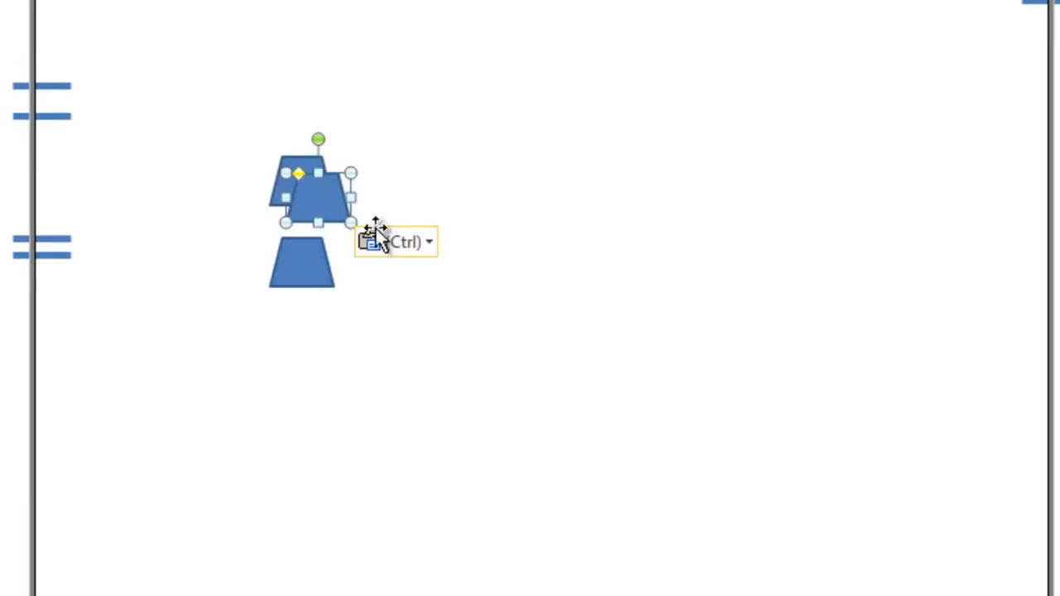
pyautogui.moveTo(324, 197); pyautogui.dragTo(308, 335)
pyautogui.hotkey('ctrl', 'v')
pyautogui.moveTo(322, 213); pyautogui.dragTo(303, 428)
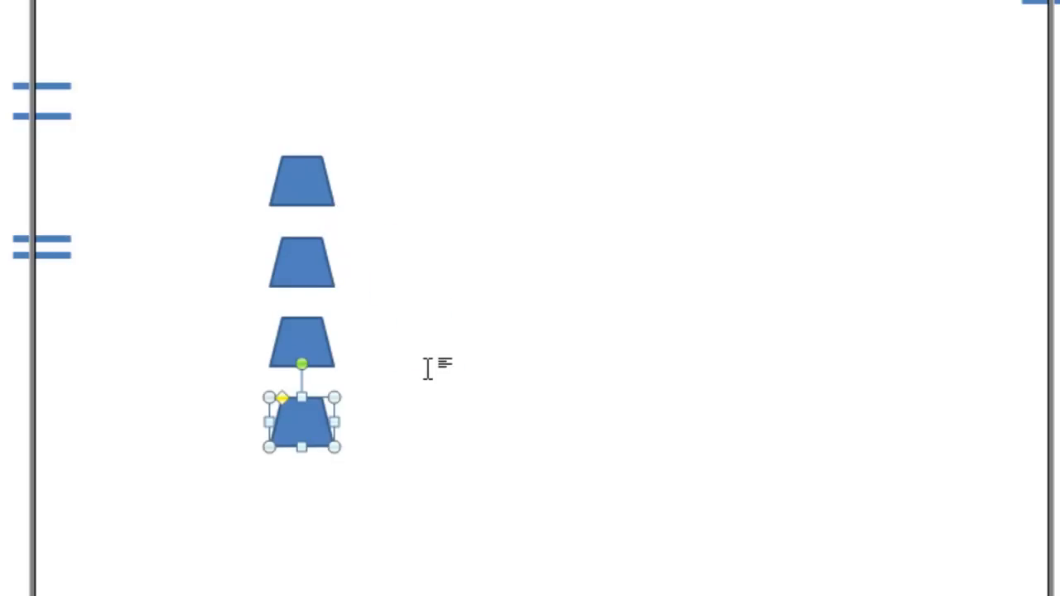
pyautogui.hotkey('ctrl', 'v')
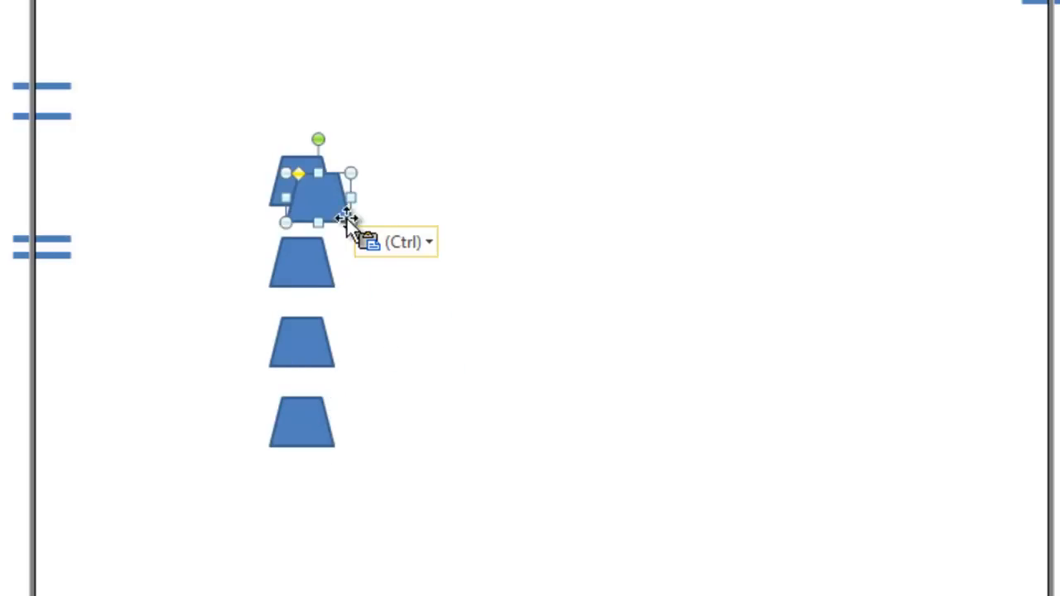
pyautogui.moveTo(320, 206); pyautogui.dragTo(301, 496)
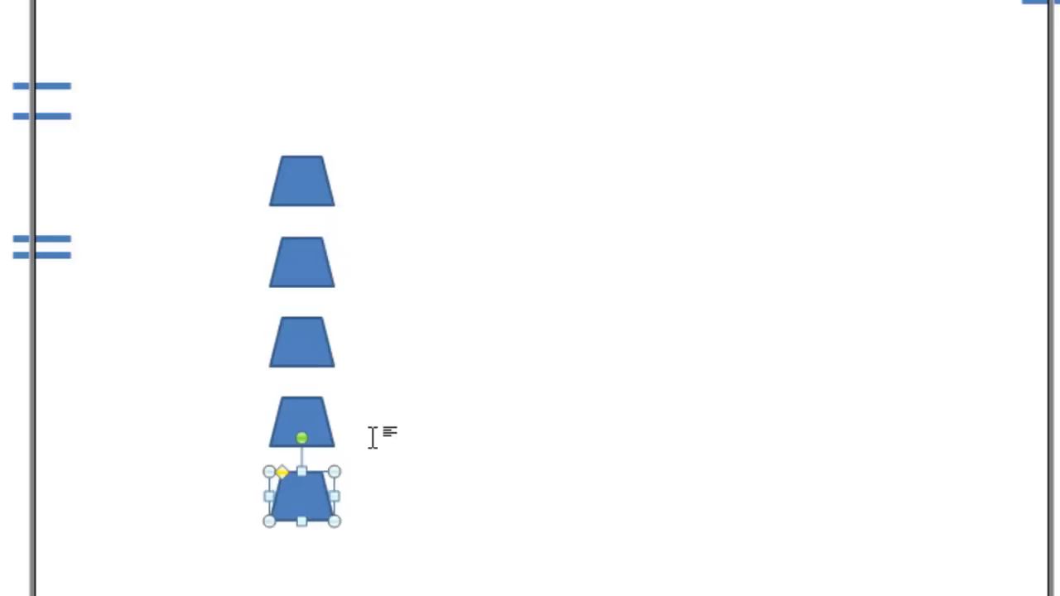
pyautogui.click(381, 555)
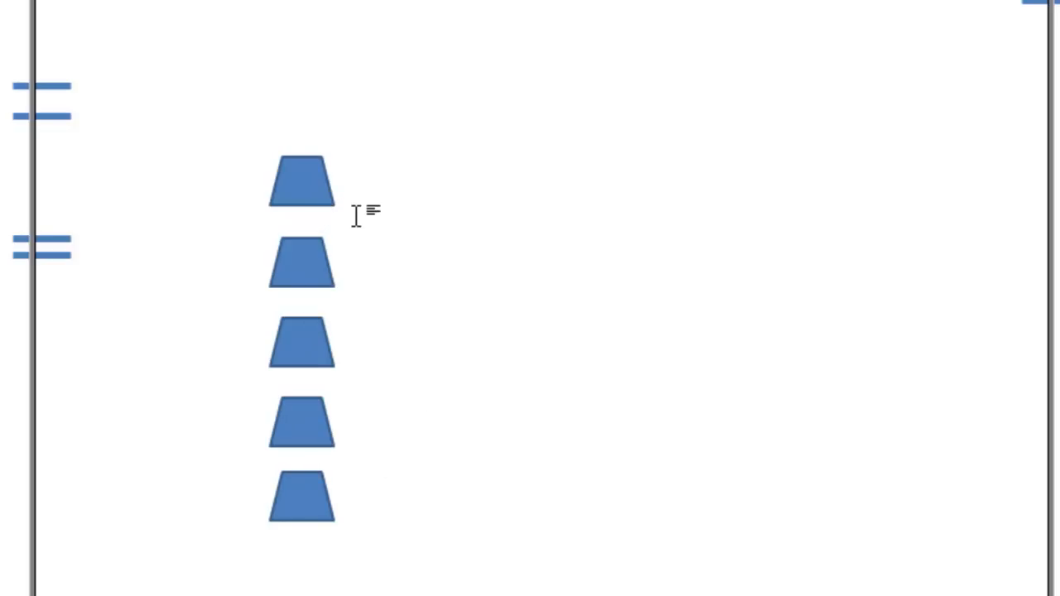
# Select all five trapezoids and set their horizontal alignment to Left relative to Column
pyautogui.click(302, 167)
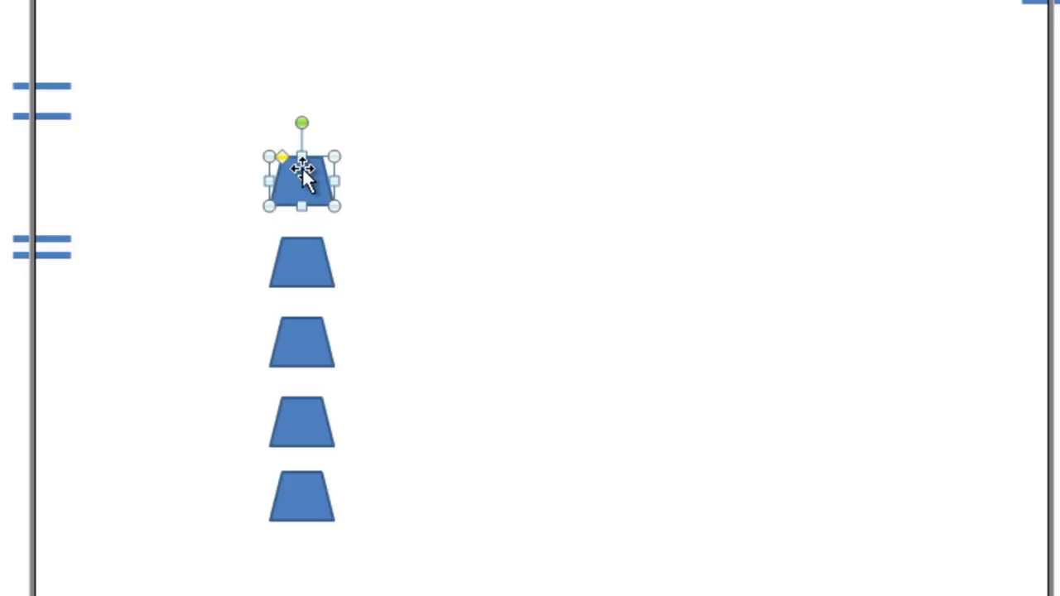
pyautogui.keyDown('shift'); pyautogui.click(299, 267); pyautogui.keyUp('shift')
pyautogui.keyDown('shift'); pyautogui.click(298, 335); pyautogui.keyUp('shift')
pyautogui.keyDown('shift'); pyautogui.click(300, 431); pyautogui.keyUp('shift')
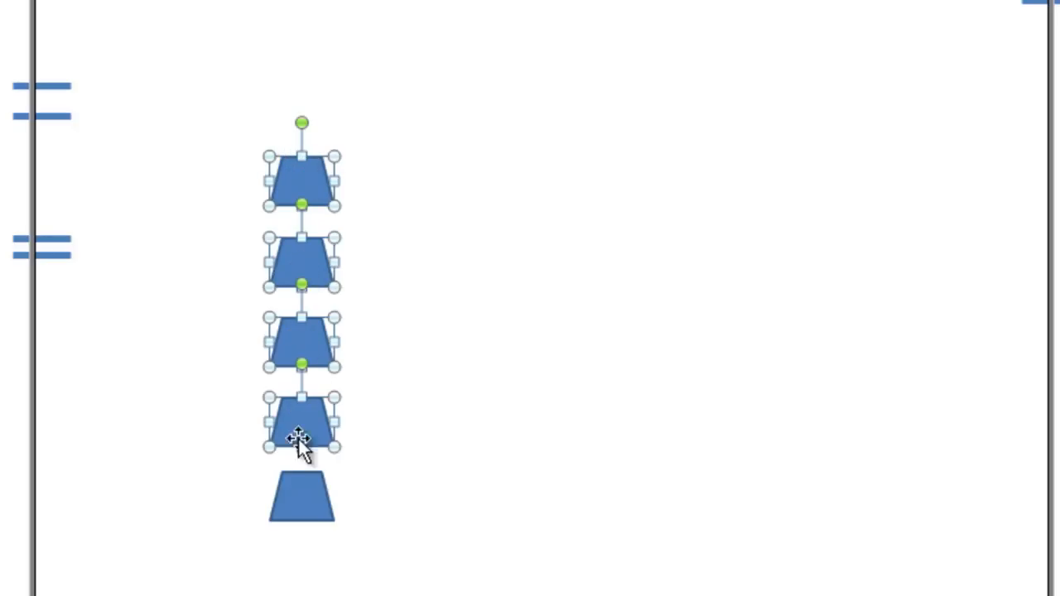
pyautogui.keyDown('shift'); pyautogui.click(304, 497); pyautogui.keyUp('shift')
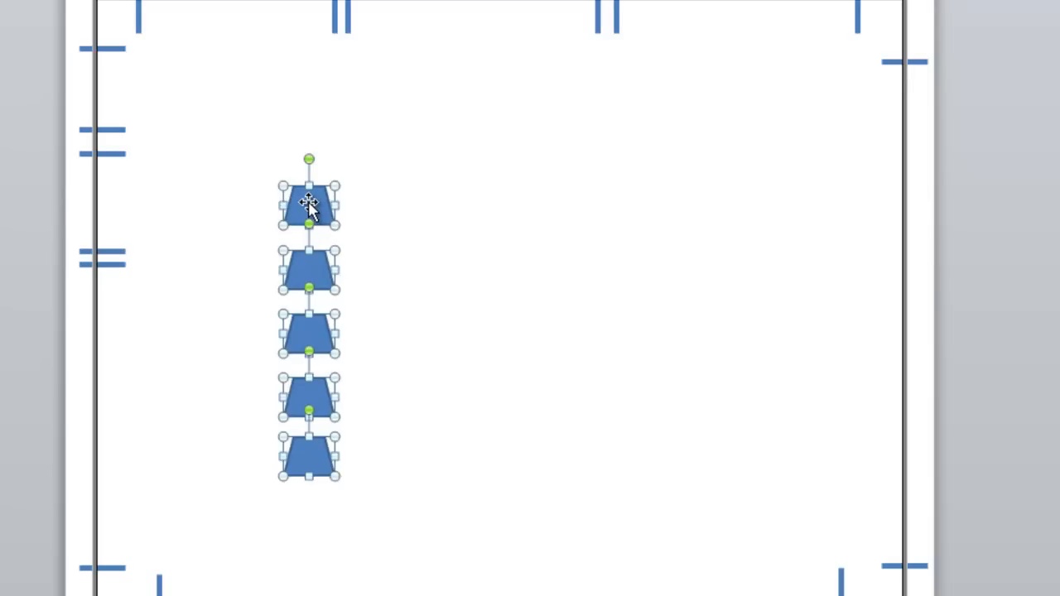
pyautogui.rightClick(309, 204)
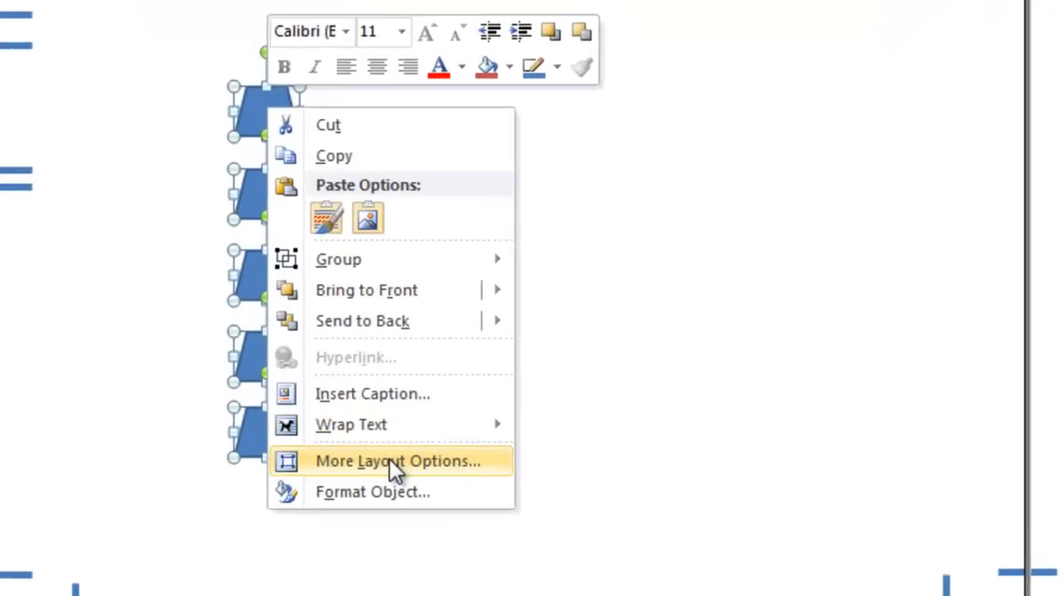
pyautogui.click(396, 466)
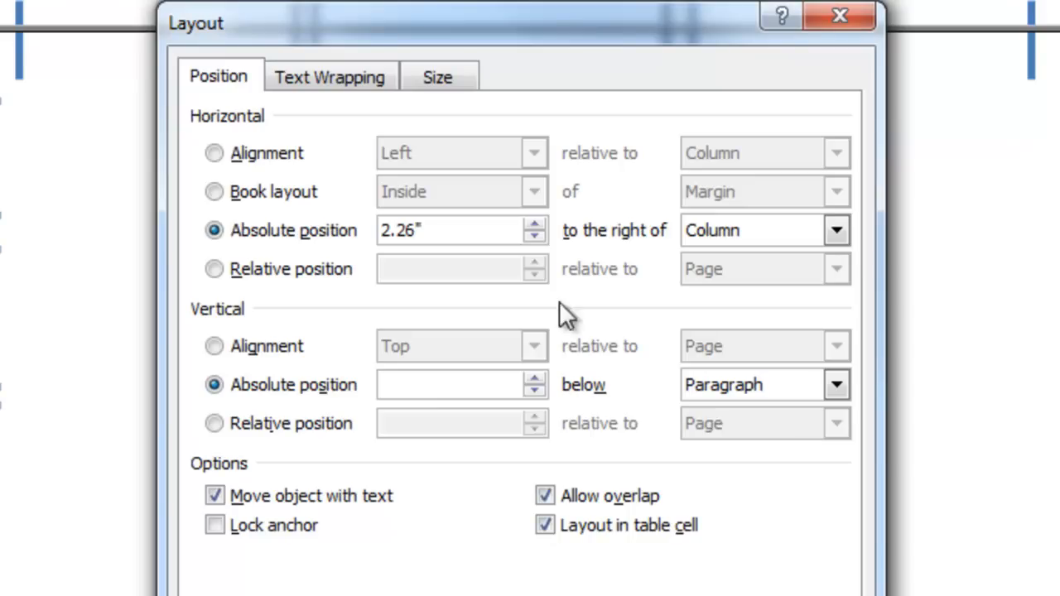
pyautogui.click(215, 151)
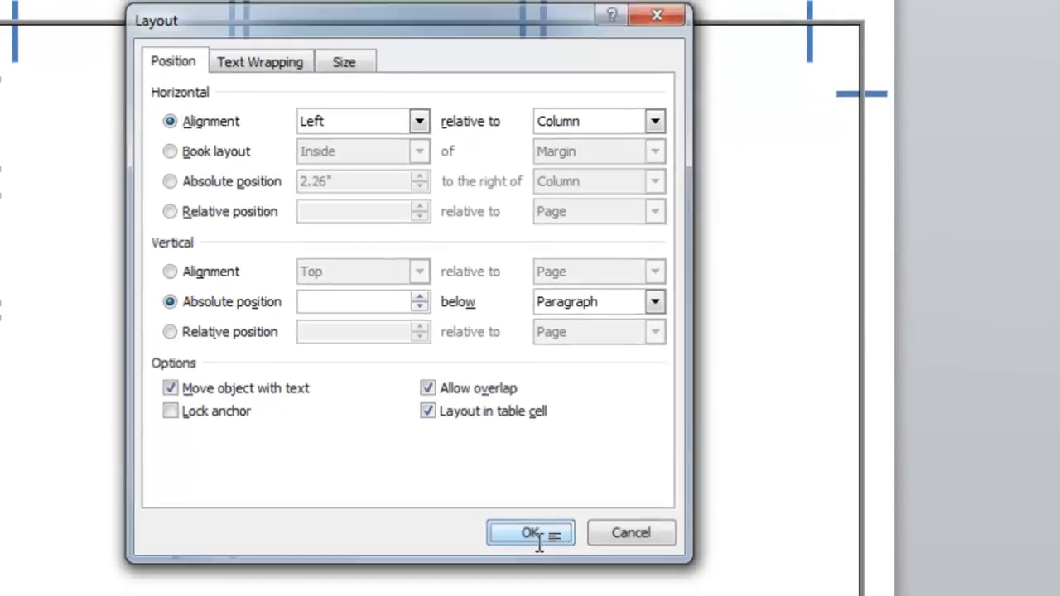
pyautogui.click(534, 533)
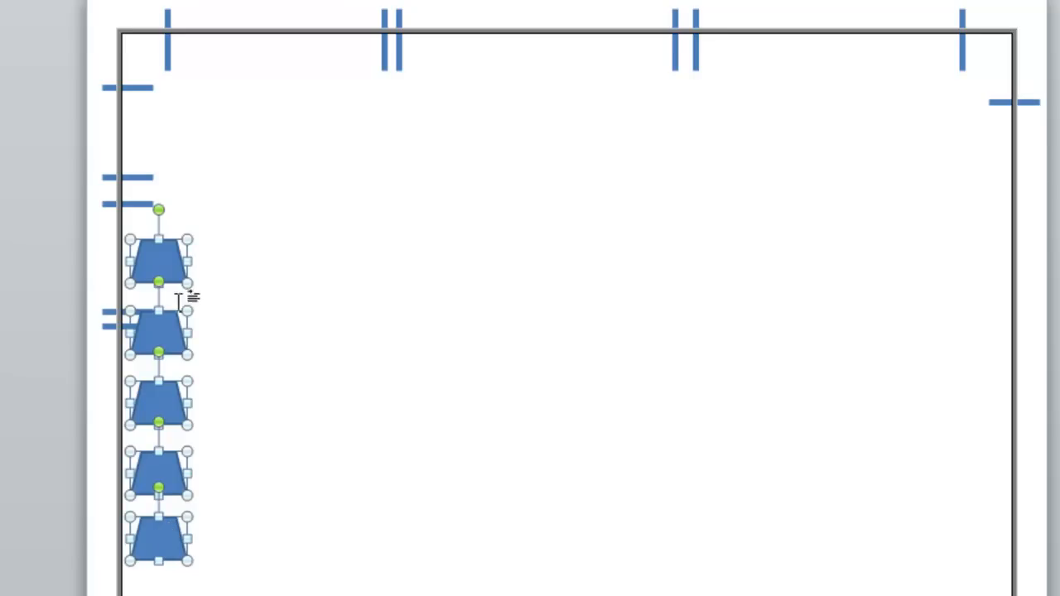
# Group the five trapezoids and move the group away from the left wall, under the first pair of top line marks
pyautogui.rightClick(156, 266)
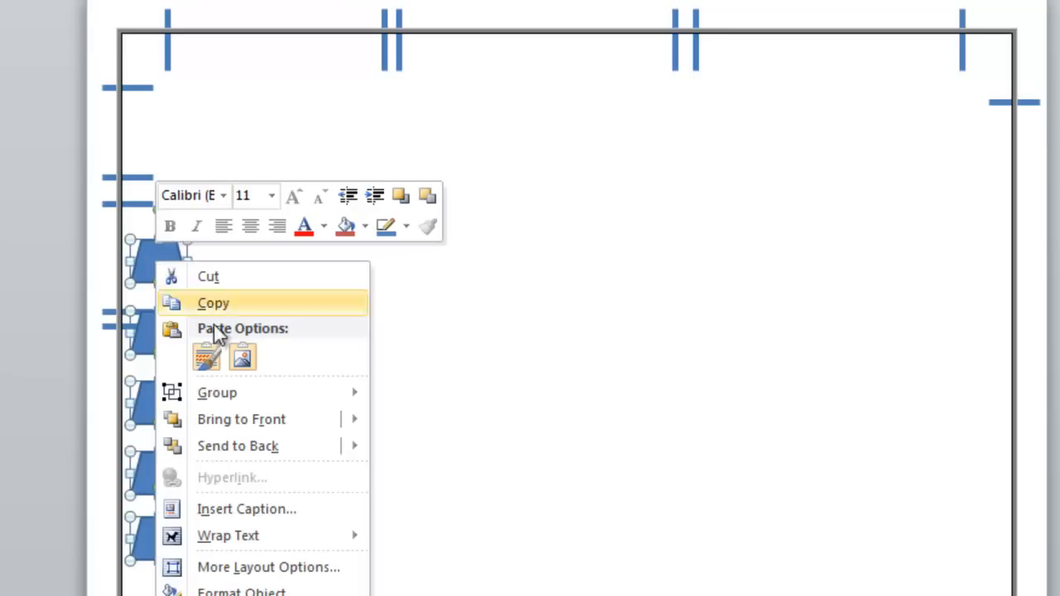
pyautogui.moveTo(220, 393)
pyautogui.click(429, 401)
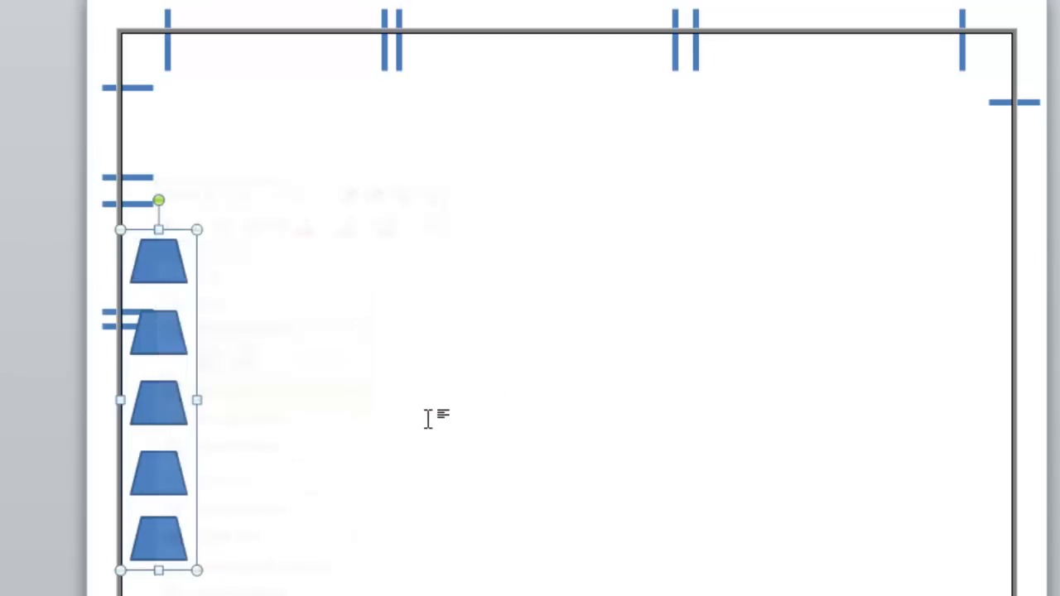
pyautogui.moveTo(166, 269); pyautogui.dragTo(409, 262)
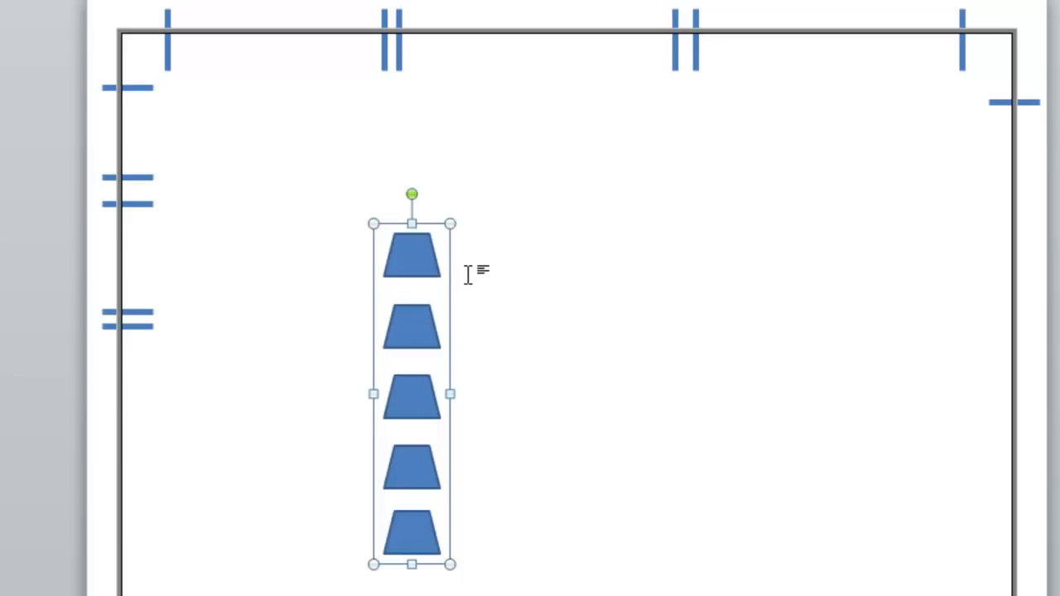
# Paste copies of the grouped trapezoid column and space them side by side across the middle of the room
pyautogui.hotkey('ctrl', 'v')
pyautogui.moveTo(431, 290); pyautogui.dragTo(523, 303)
pyautogui.hotkey('ctrl', 'v')
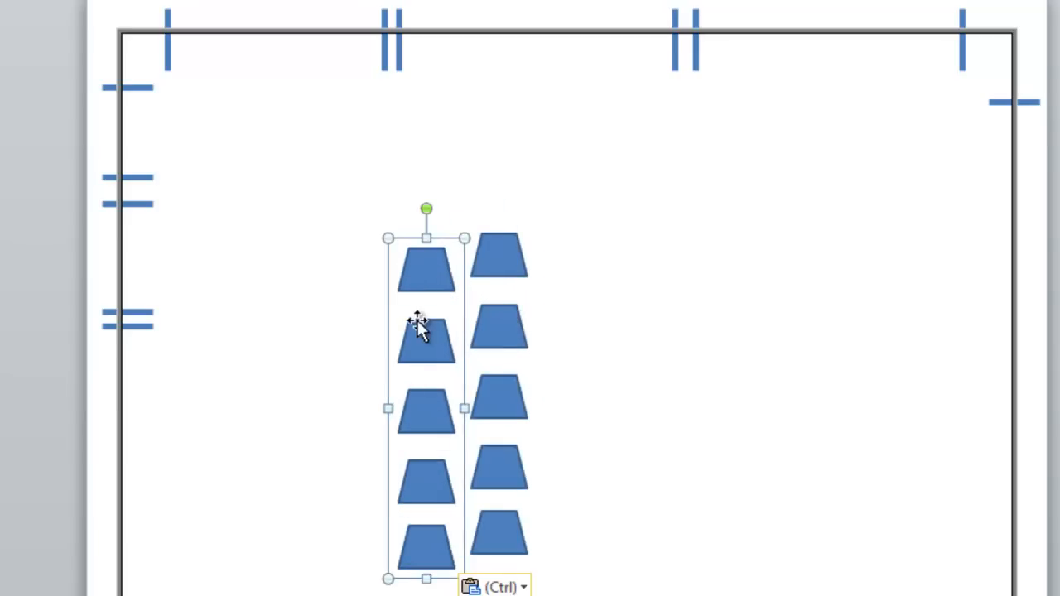
pyautogui.moveTo(424, 325); pyautogui.dragTo(593, 324)
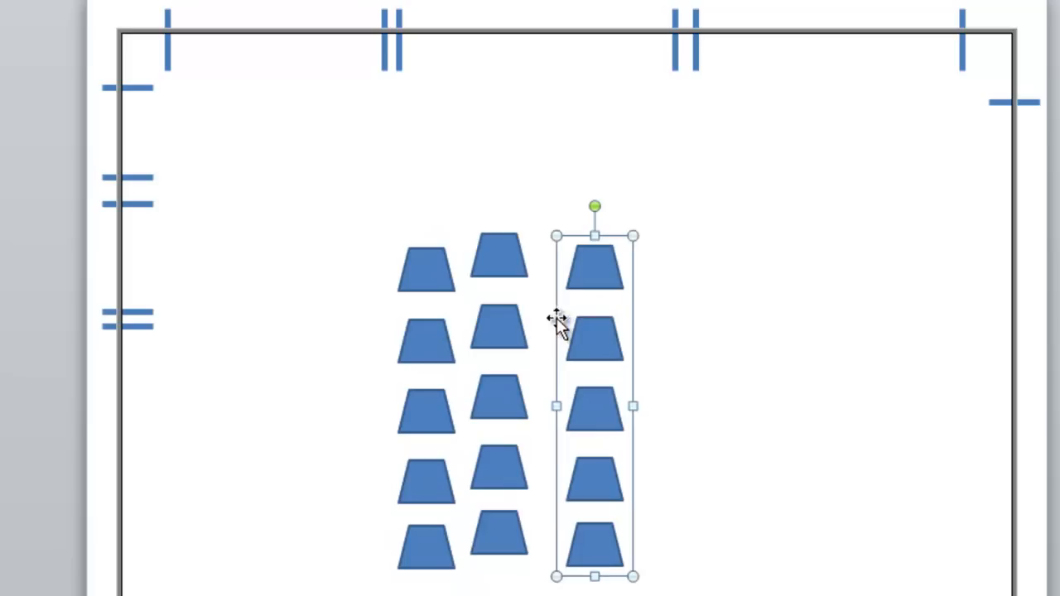
pyautogui.hotkey('ctrl', 'v')
pyautogui.moveTo(423, 335); pyautogui.dragTo(695, 336)
pyautogui.hotkey('ctrl', 'v')
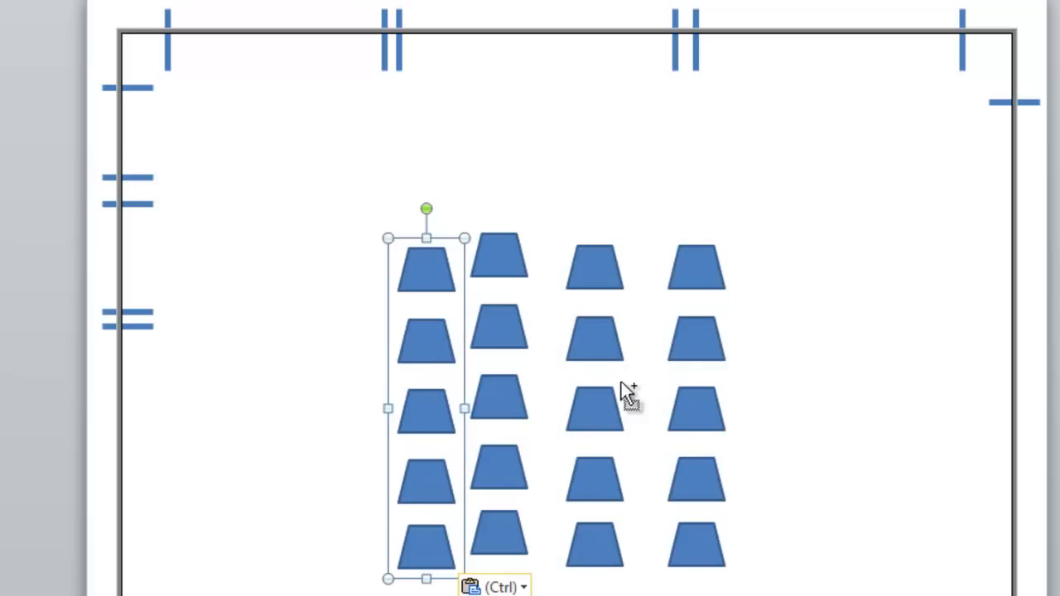
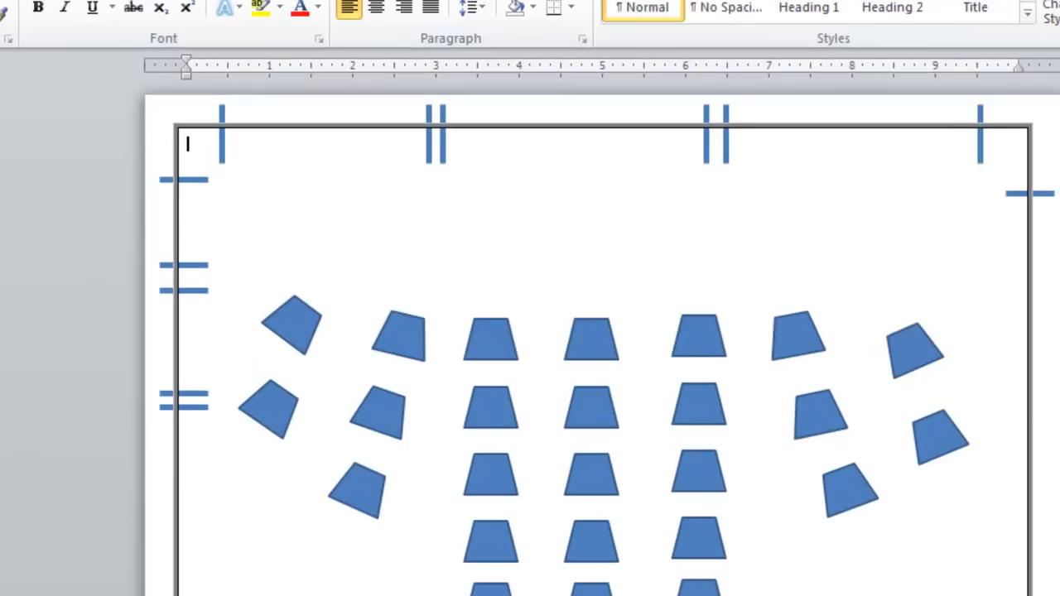
# Draw a wide rectangle inside the room's upper-right corner, above the trapezoids
pyautogui.click(384, 94)
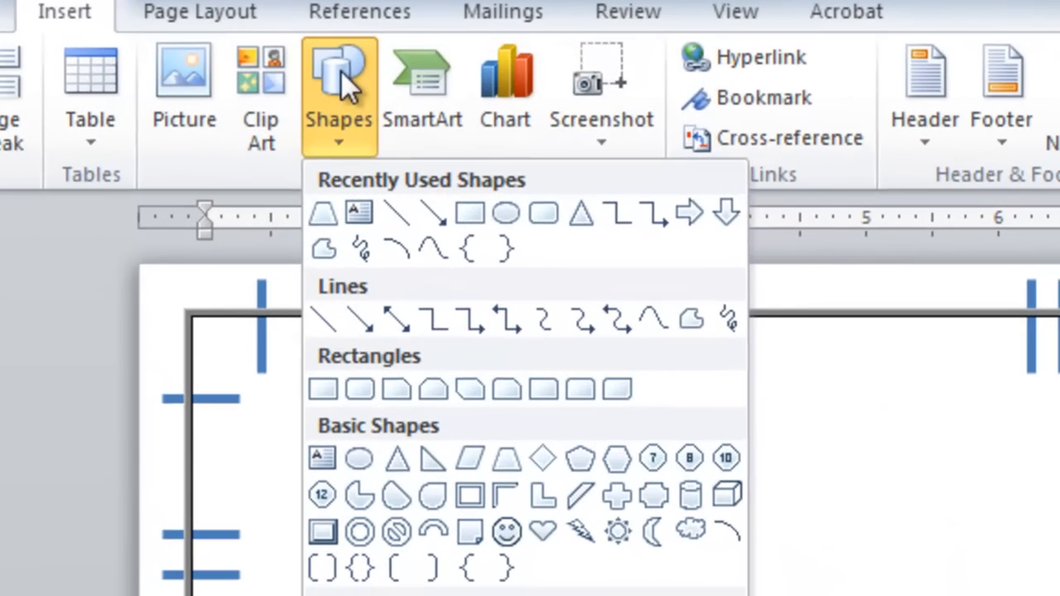
pyautogui.click(321, 391)
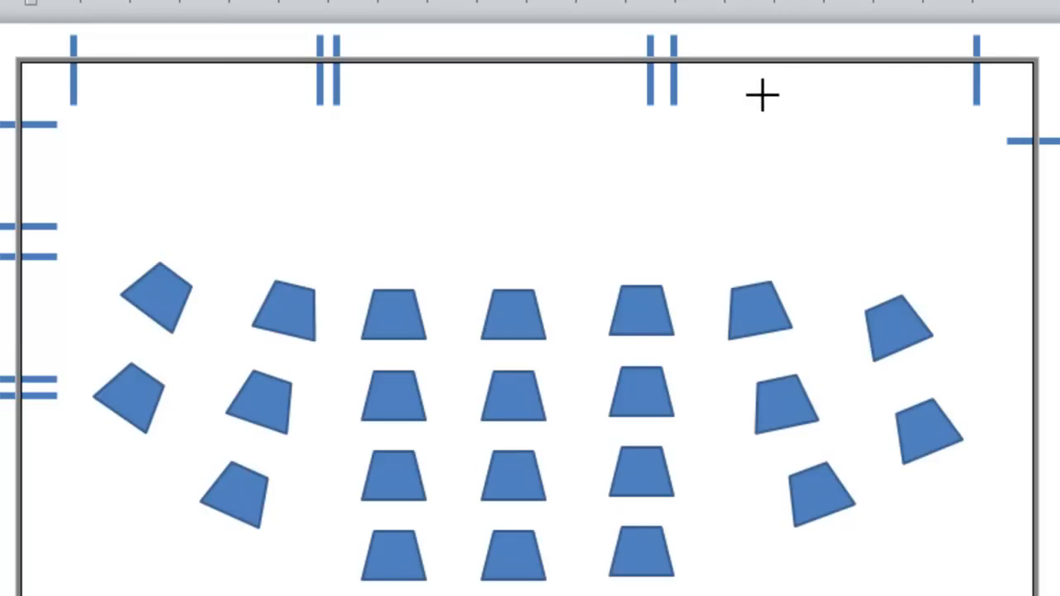
pyautogui.moveTo(791, 111); pyautogui.dragTo(1013, 217)
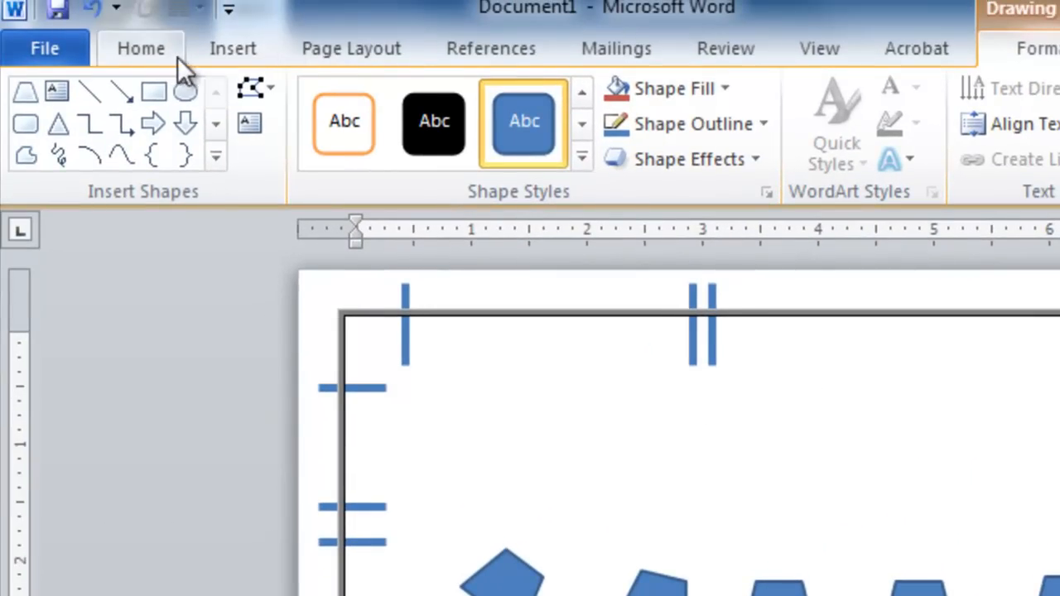
# Draw a small Round Single Corner Rectangle inside the room's lower-right corner
pyautogui.click(235, 51)
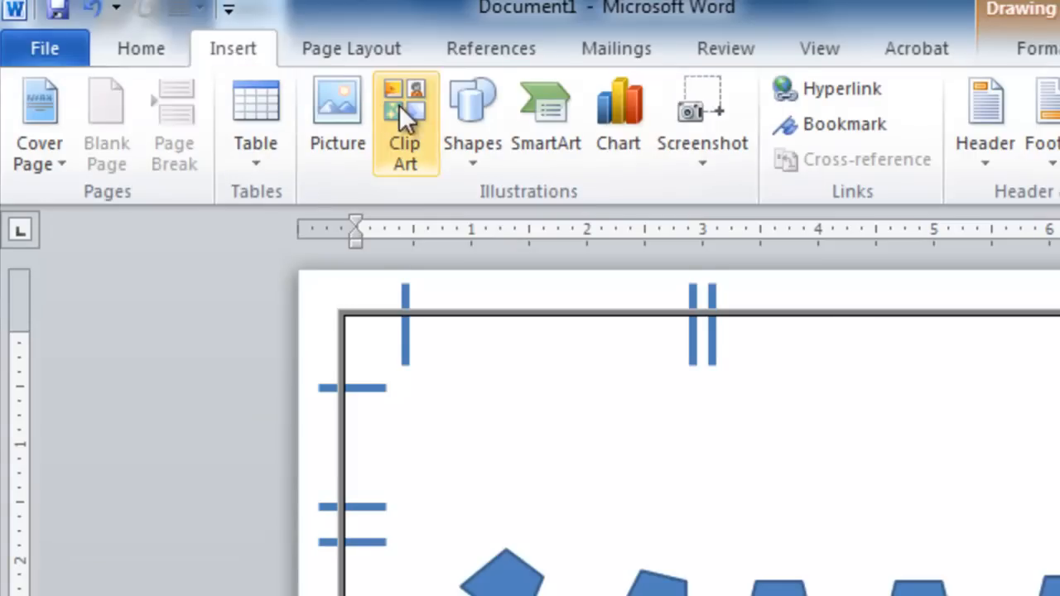
pyautogui.click(468, 102)
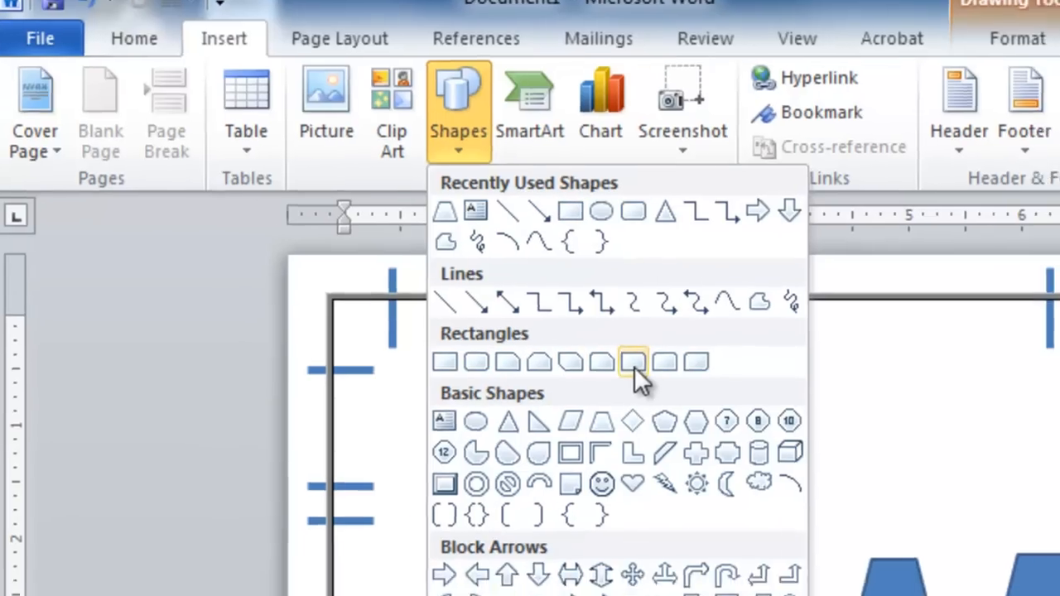
pyautogui.click(622, 382)
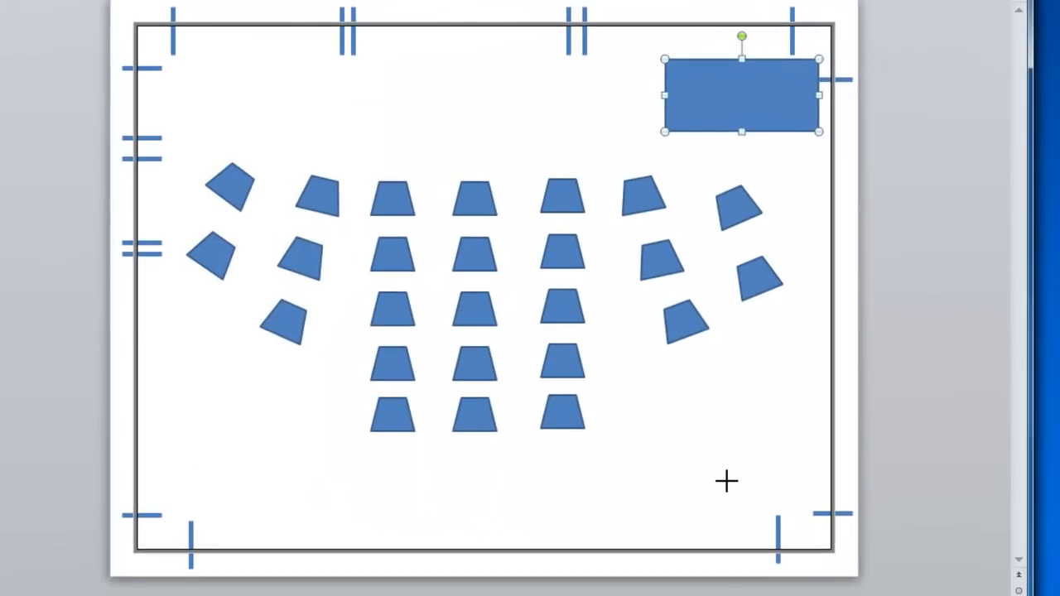
pyautogui.moveTo(730, 481); pyautogui.dragTo(793, 540)
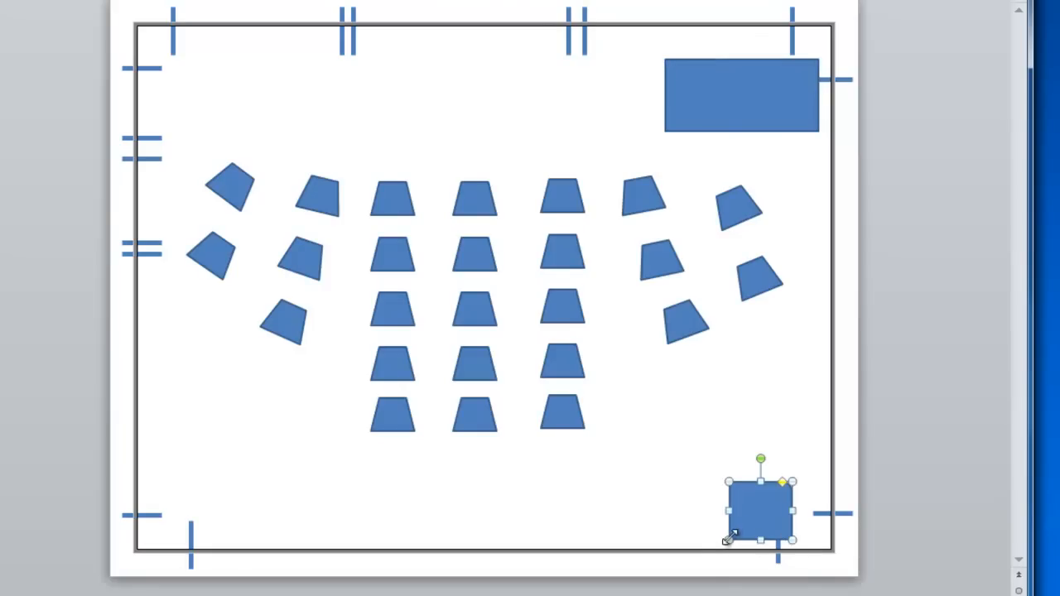
# Duplicate the small rounded-corner rectangle six times, placing the copies in an evenly spaced row leftward along the bottom wall
pyautogui.hotkey('ctrl', 'c')
pyautogui.hotkey('ctrl', 'v')
pyautogui.moveTo(776, 516); pyautogui.dragTo(673, 515)
pyautogui.hotkey('ctrl', 'v')
pyautogui.moveTo(776, 523); pyautogui.dragTo(596, 511)
pyautogui.hotkey('ctrl', 'v')
pyautogui.moveTo(776, 524); pyautogui.dragTo(509, 512)
pyautogui.hotkey('ctrl', 'v')
pyautogui.moveTo(770, 524); pyautogui.dragTo(421, 514)
pyautogui.hotkey('ctrl', 'v')
pyautogui.moveTo(767, 524); pyautogui.dragTo(331, 511)
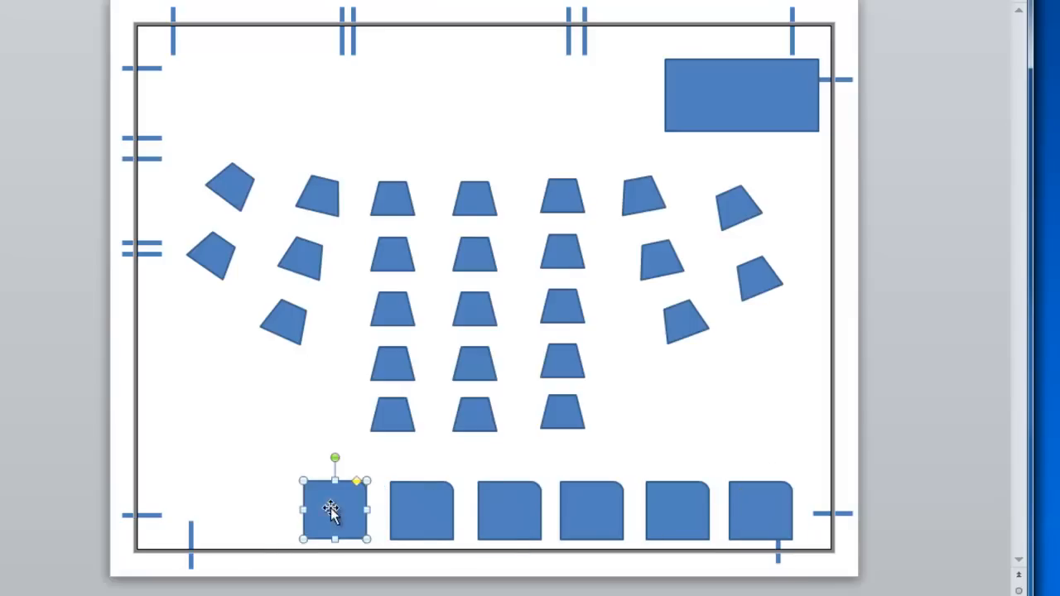
pyautogui.hotkey('ctrl', 'v')
pyautogui.moveTo(760, 513); pyautogui.dragTo(238, 504)
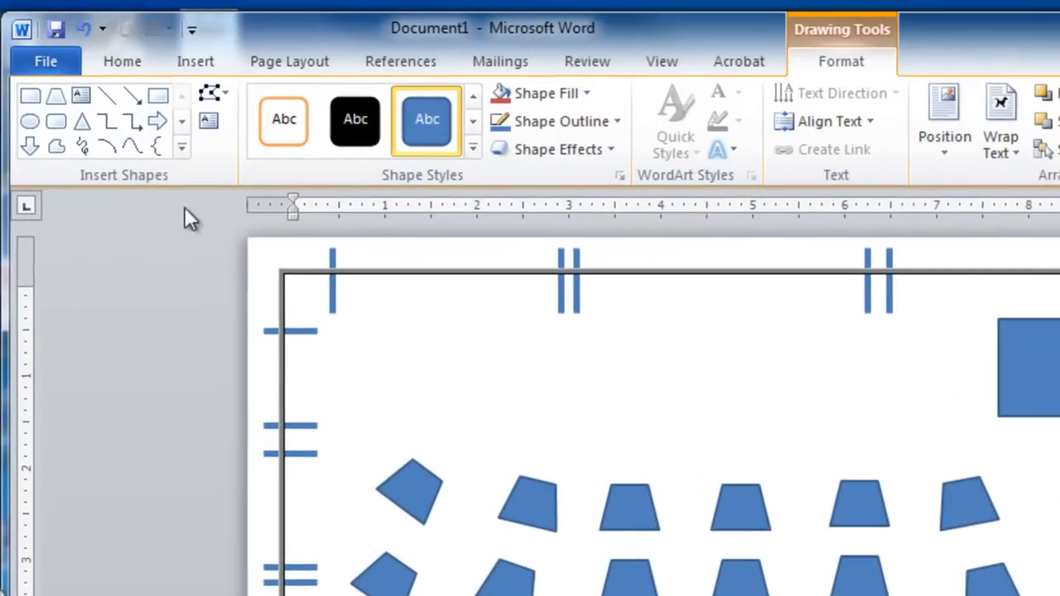
# Insert a Simple Text Box at the top of the room and replace its placeholder with "SmartBoard"
pyautogui.click(184, 57)
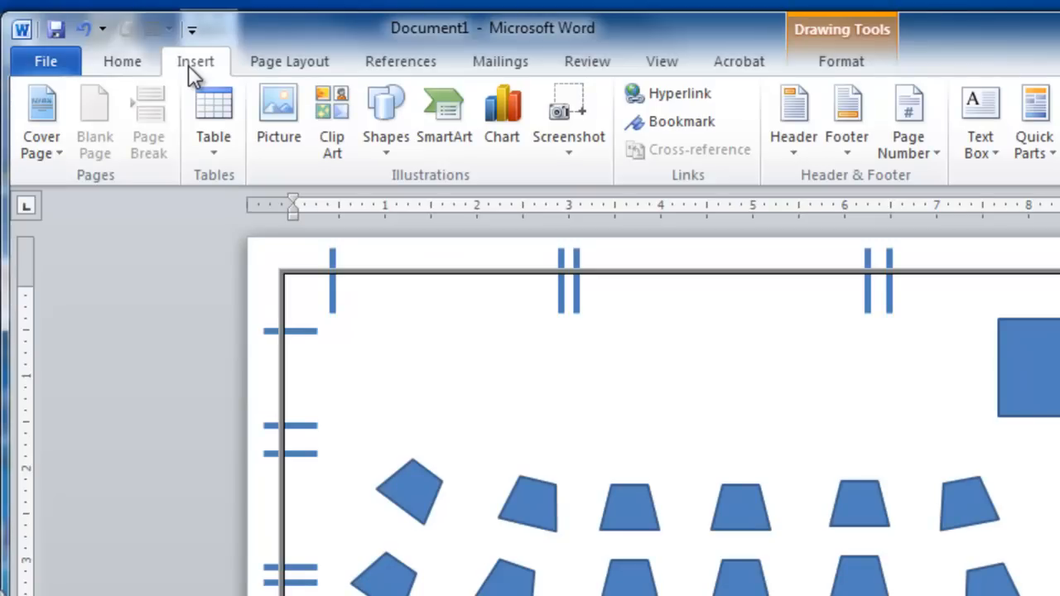
pyautogui.click(979, 121)
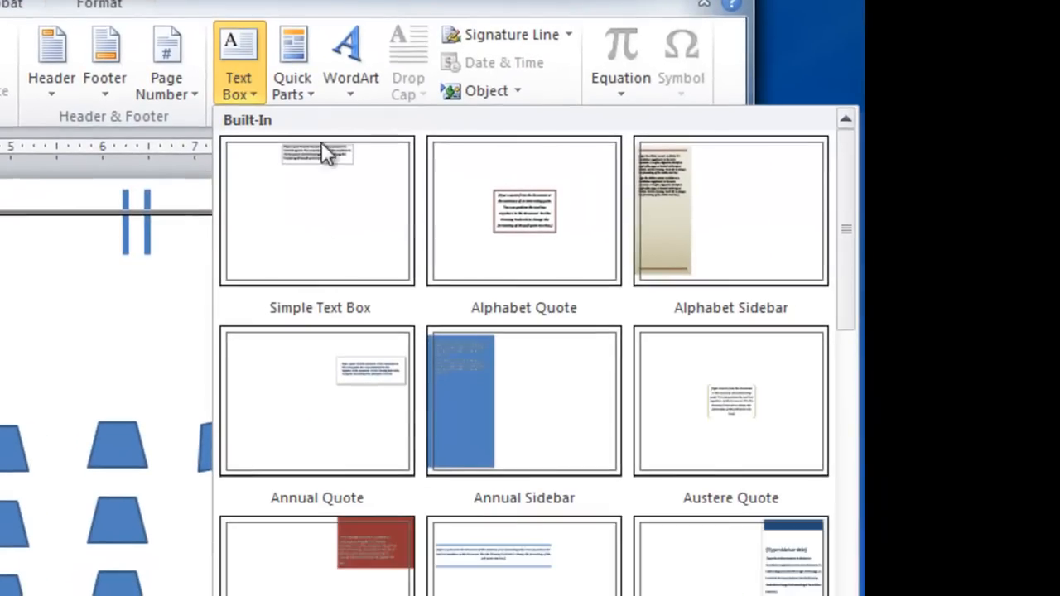
pyautogui.click(1018, 265)
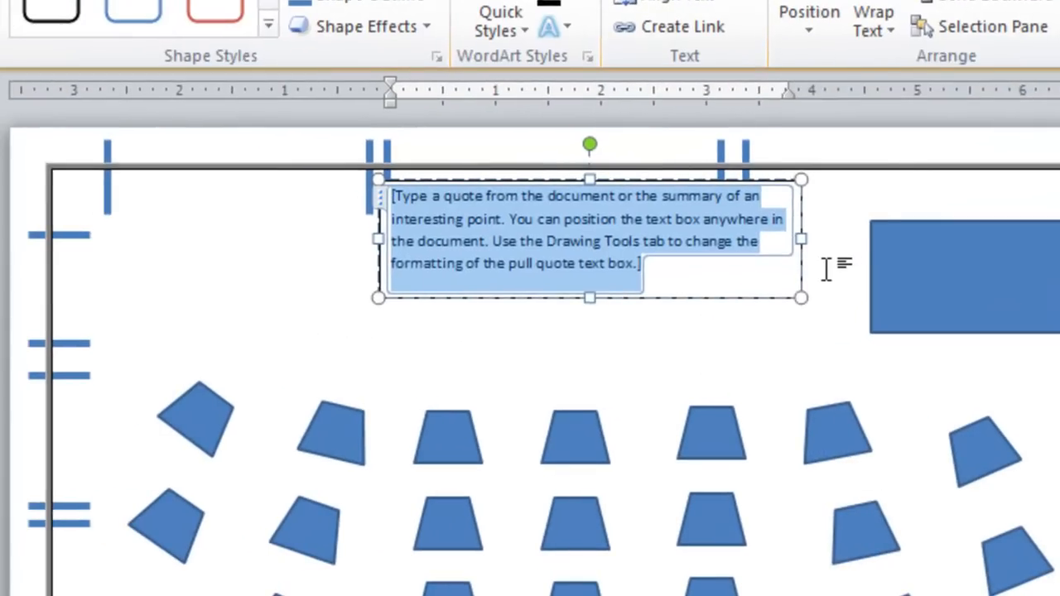
pyautogui.write('smartBoa')
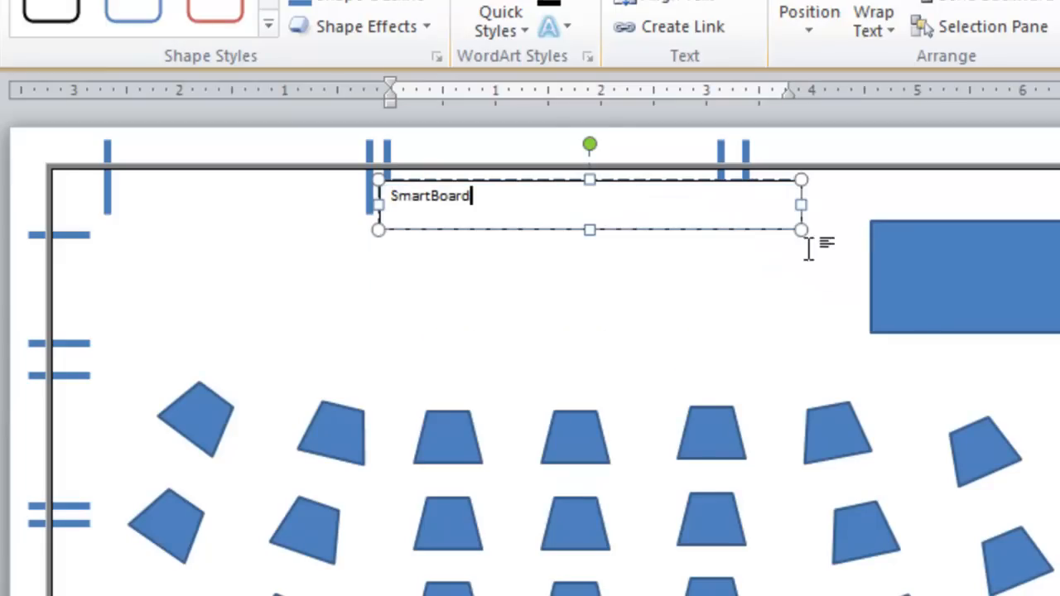
# Set the SmartBoard text to font size 16 and narrow its text box to fit closely around the label
pyautogui.hotkey('ctrl', 'a')
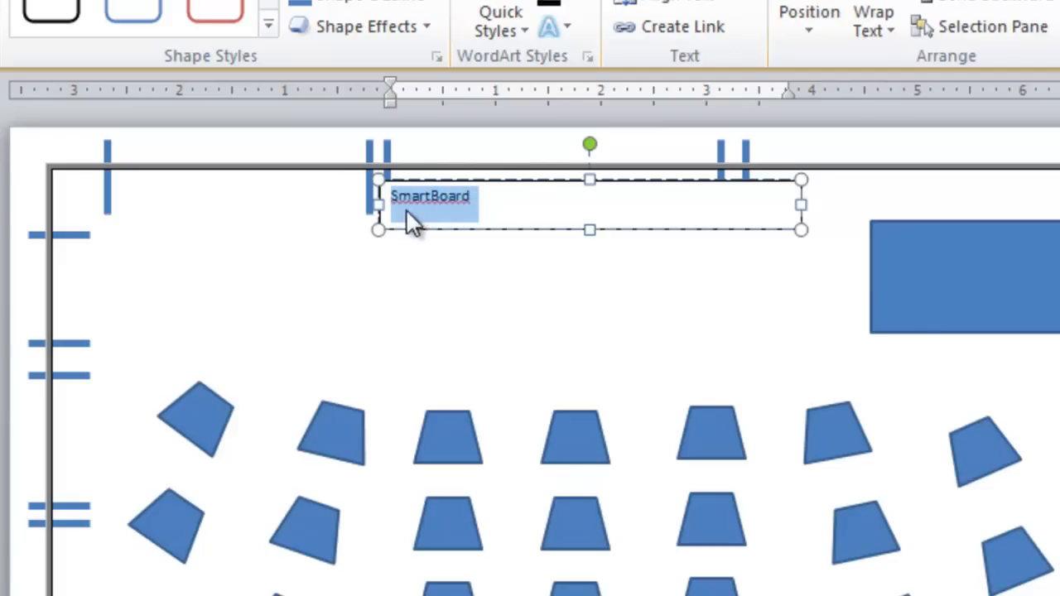
pyautogui.rightClick(435, 201)
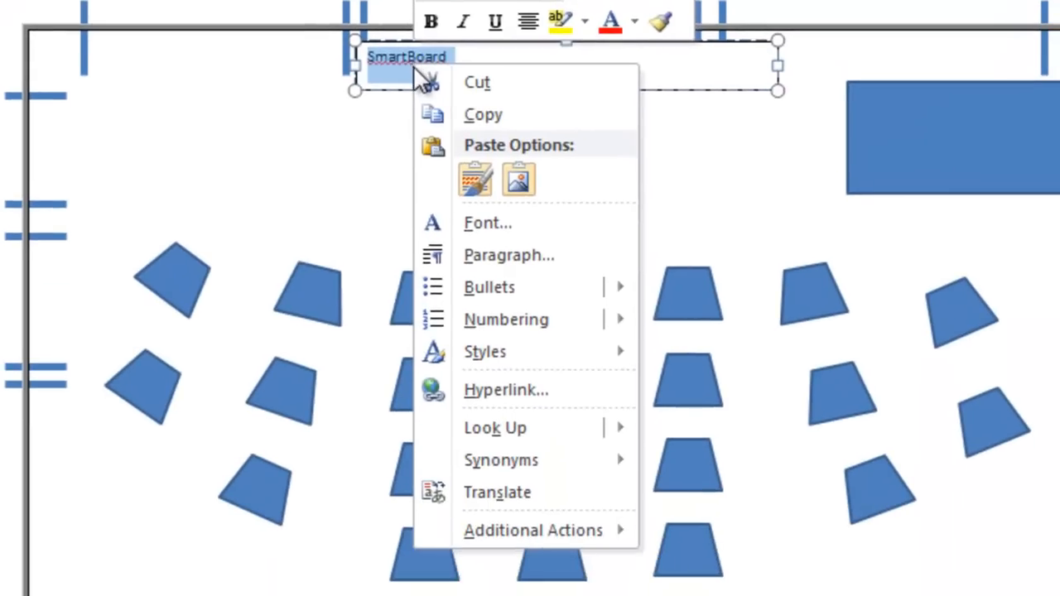
pyautogui.click(482, 222)
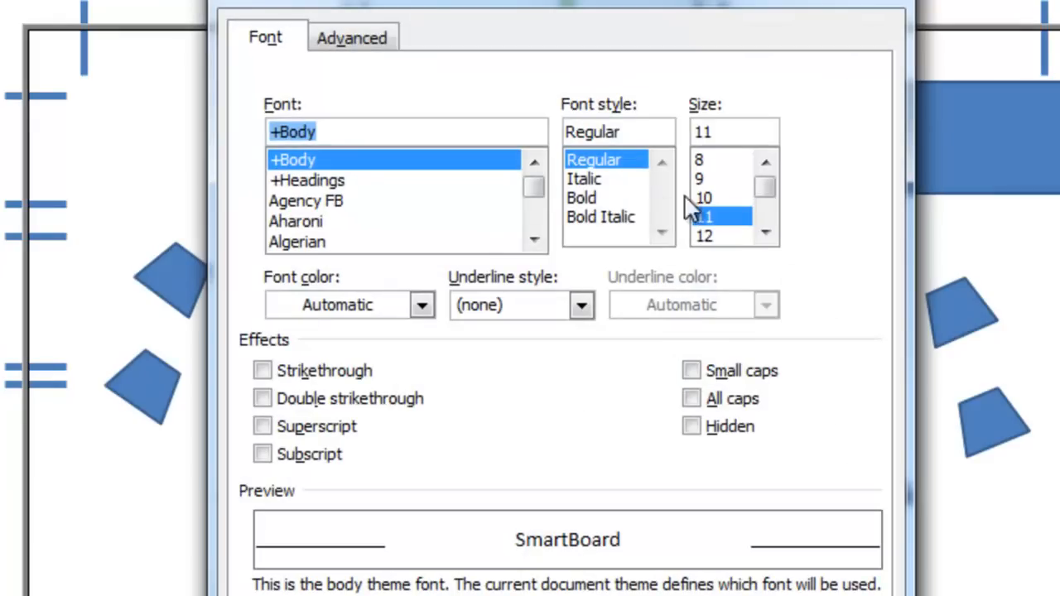
pyautogui.moveTo(768, 190); pyautogui.dragTo(764, 197)
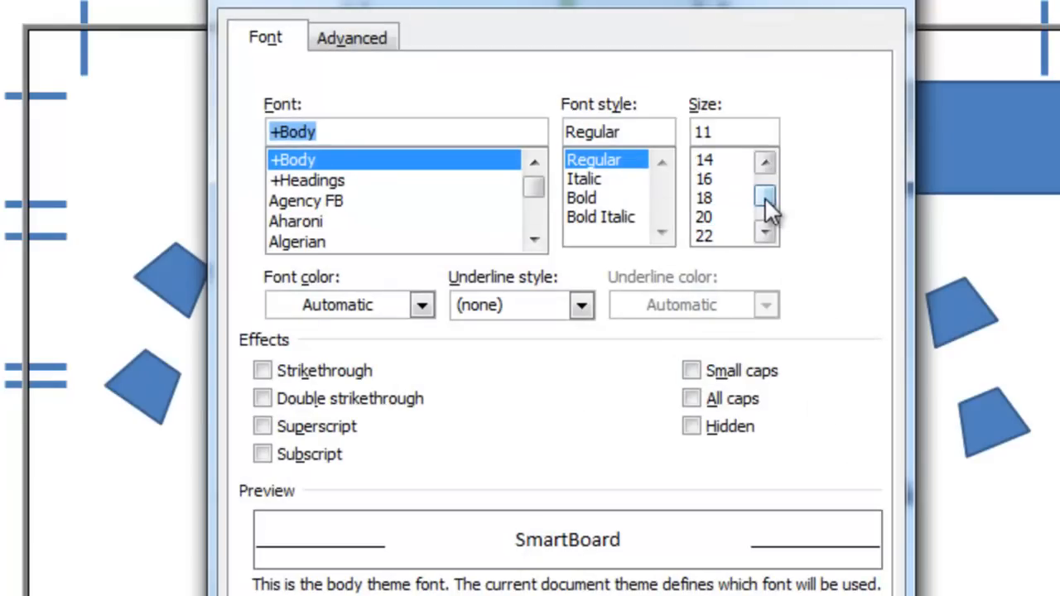
pyautogui.click(717, 181)
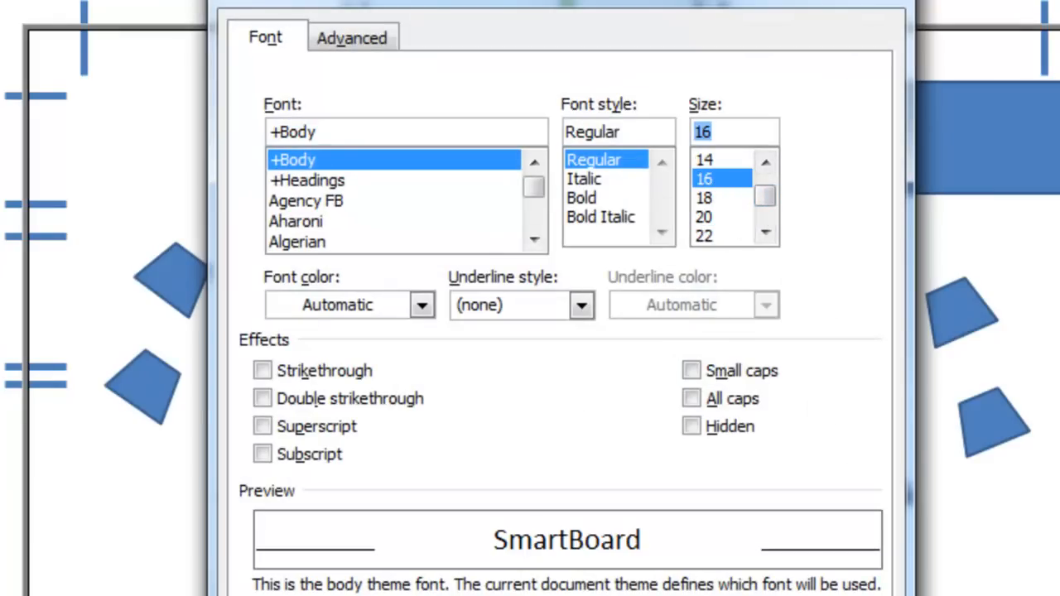
pyautogui.press('Return')
pyautogui.moveTo(777, 70); pyautogui.dragTo(521, 78)
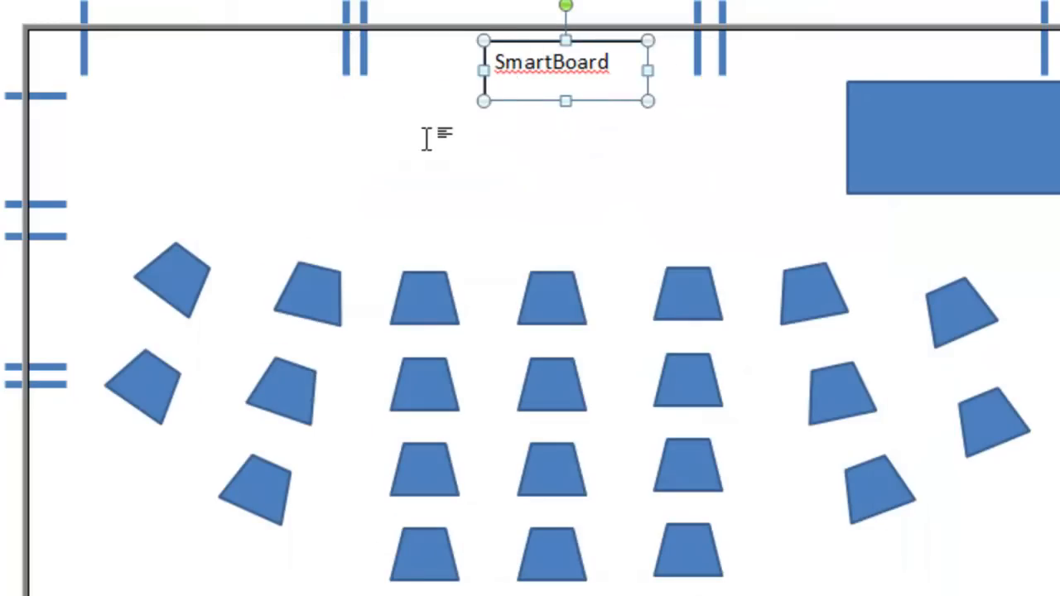
pyautogui.click(516, 170)
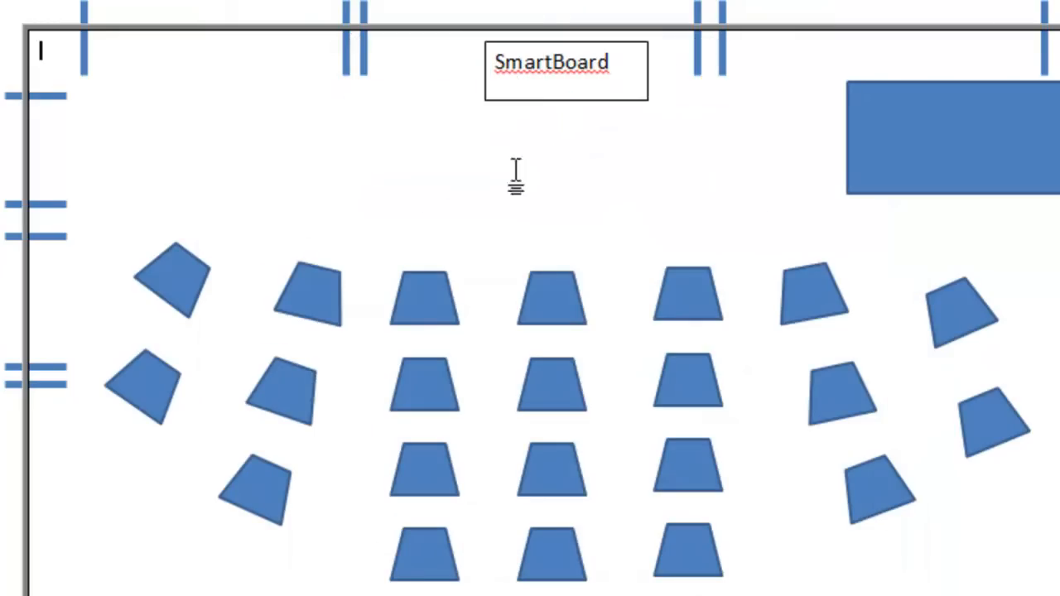
# Remove the outline of the SmartBoard text box by setting its line color to No line
pyautogui.rightClick(613, 106)
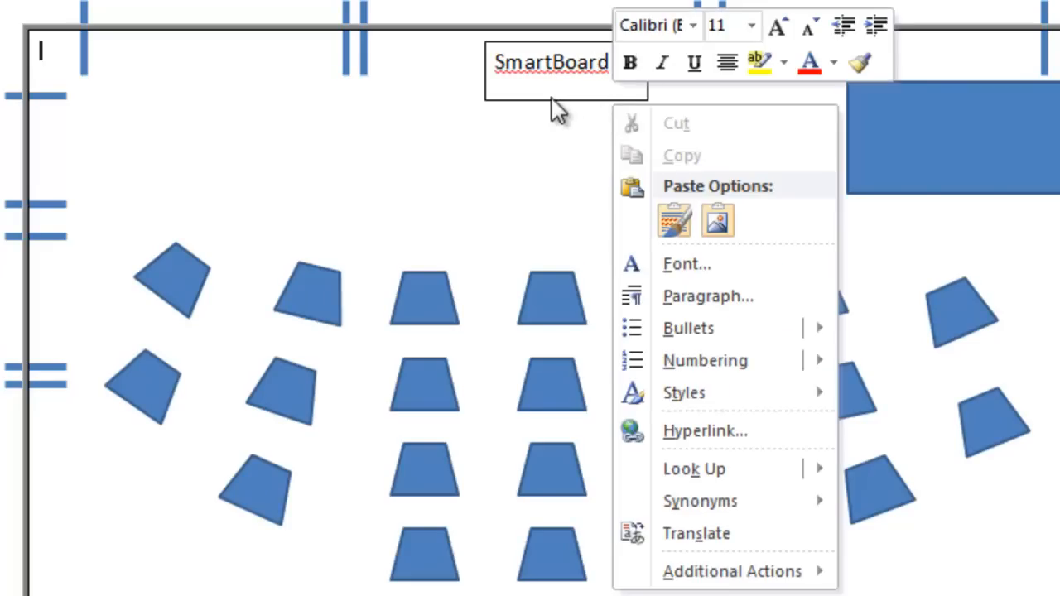
pyautogui.moveTo(679, 572)
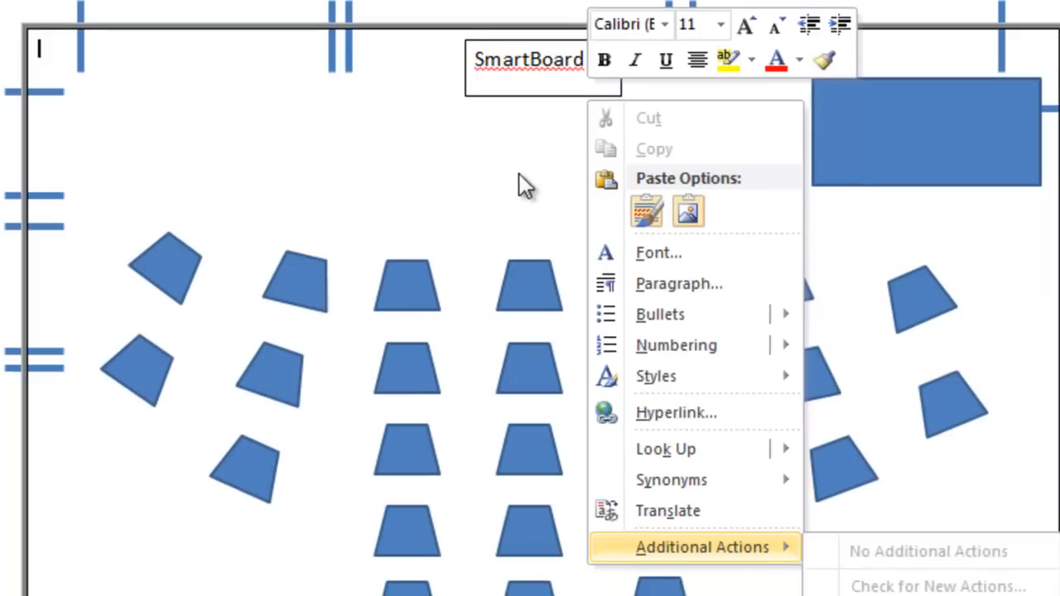
pyautogui.click(525, 93)
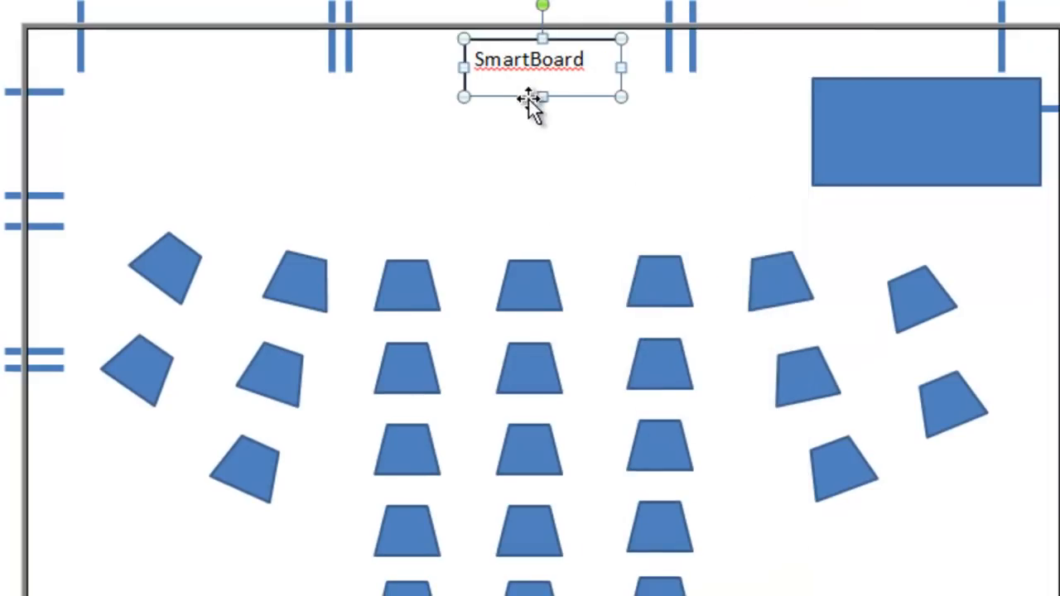
pyautogui.rightClick(525, 100)
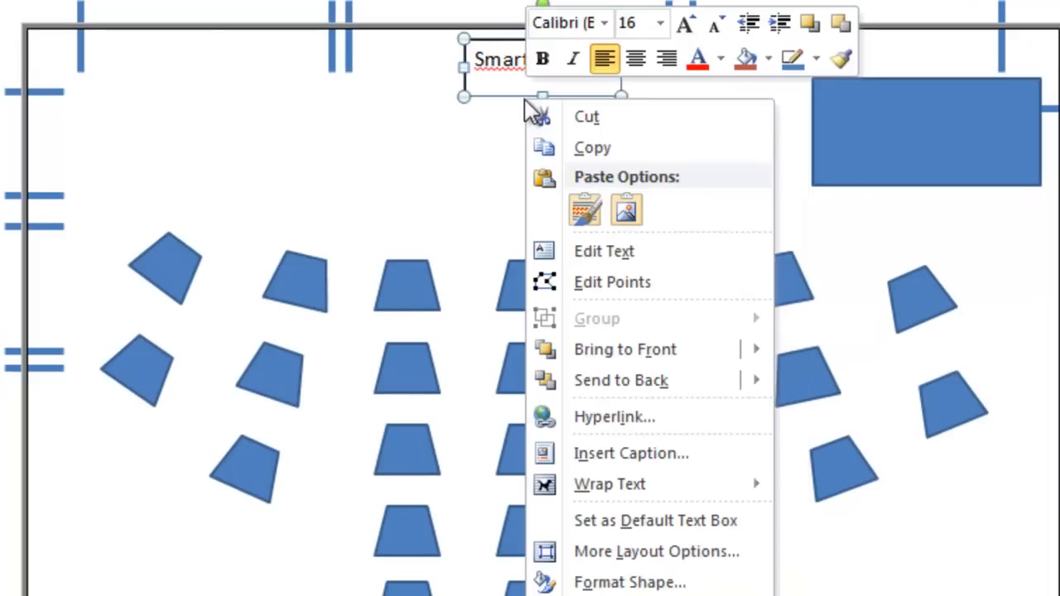
pyautogui.click(629, 582)
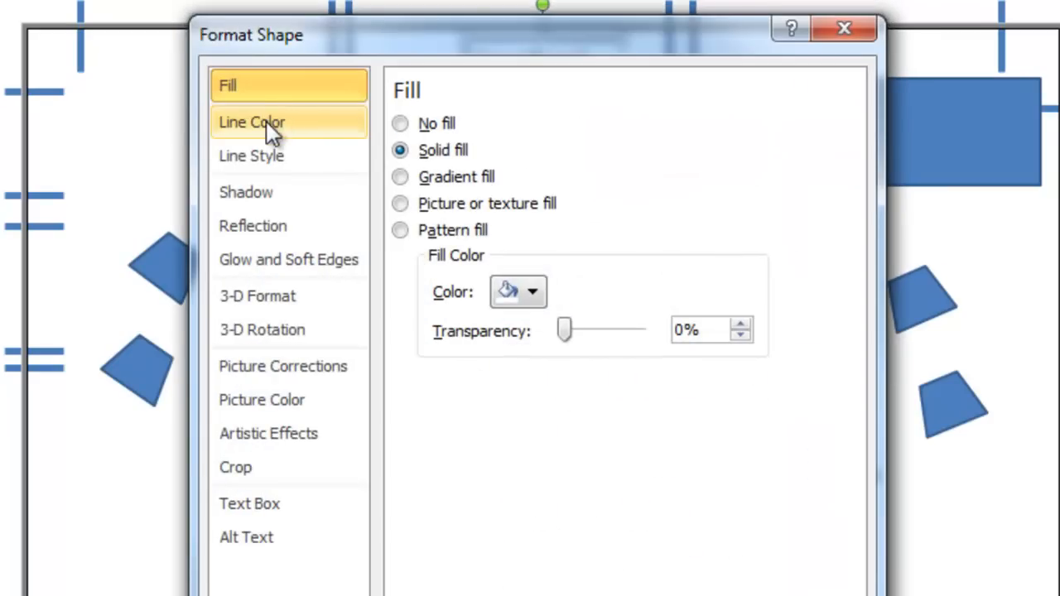
pyautogui.click(265, 122)
pyautogui.click(399, 123)
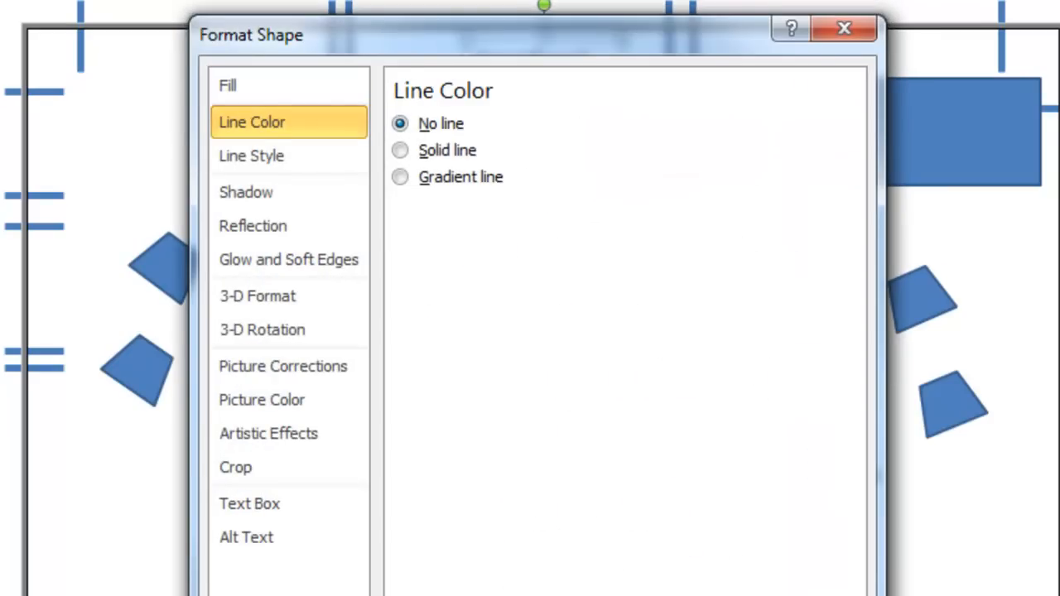
pyautogui.click(832, 595)
pyautogui.click(553, 240)
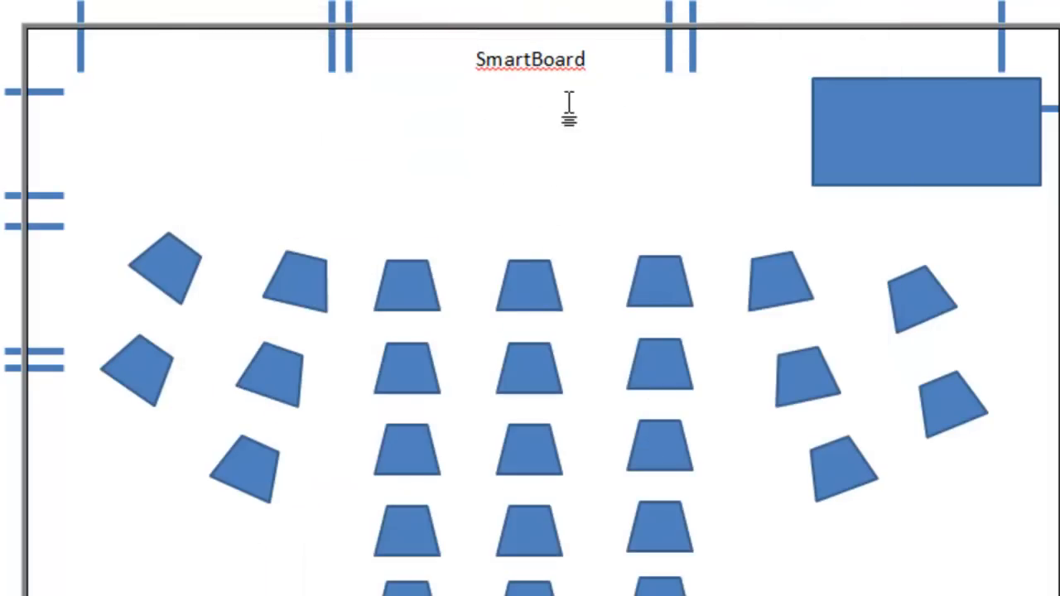
# Duplicate the SmartBoard text box and place the copy inside the room's upper-left corner, level with the original
pyautogui.click(525, 67)
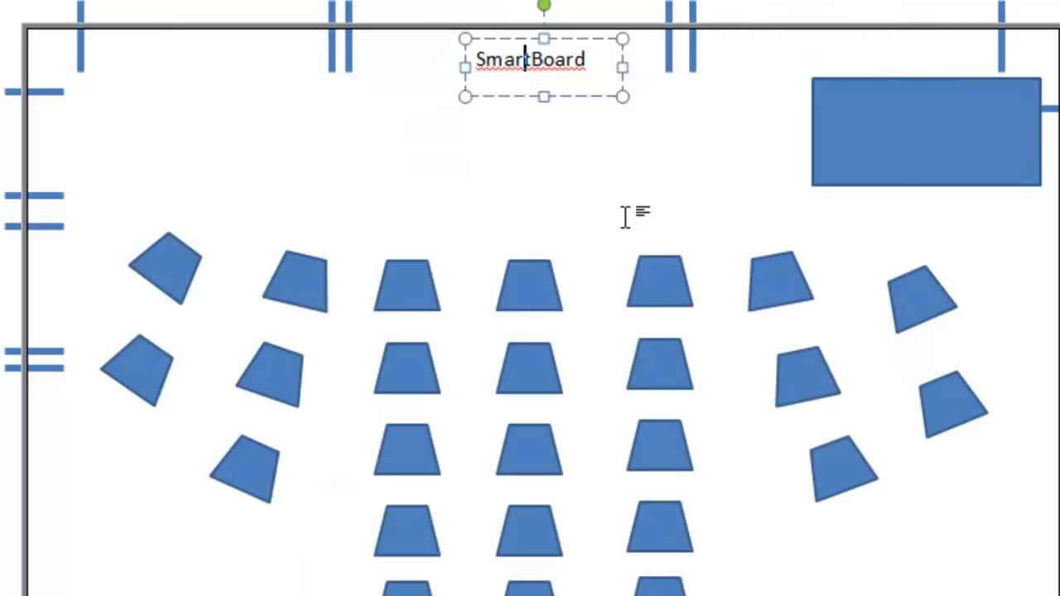
pyautogui.rightClick(588, 96)
pyautogui.press('Escape')
pyautogui.hotkey('ctrl', 'v')
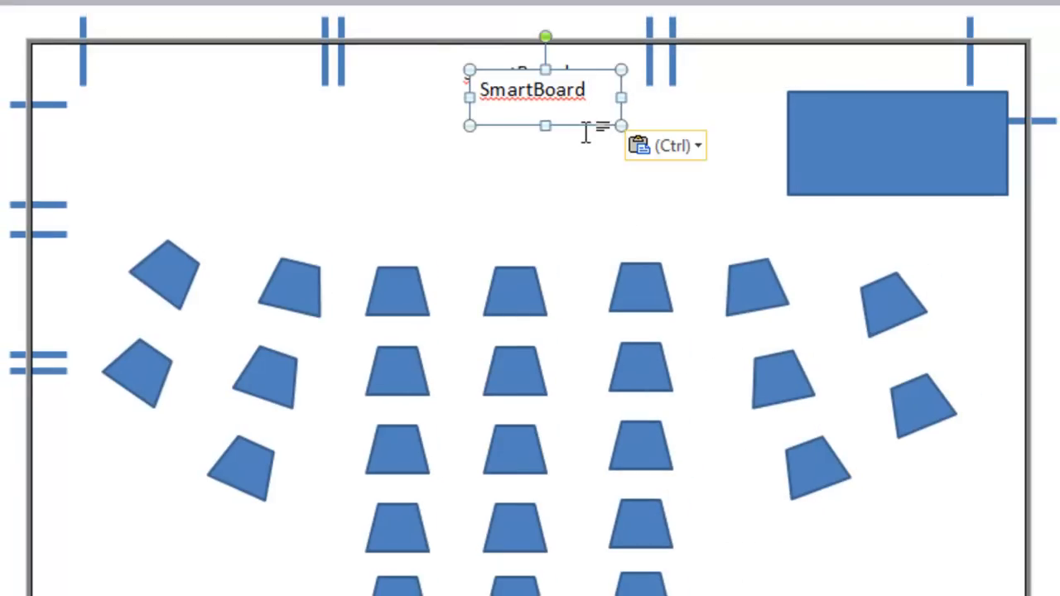
pyautogui.click(584, 132)
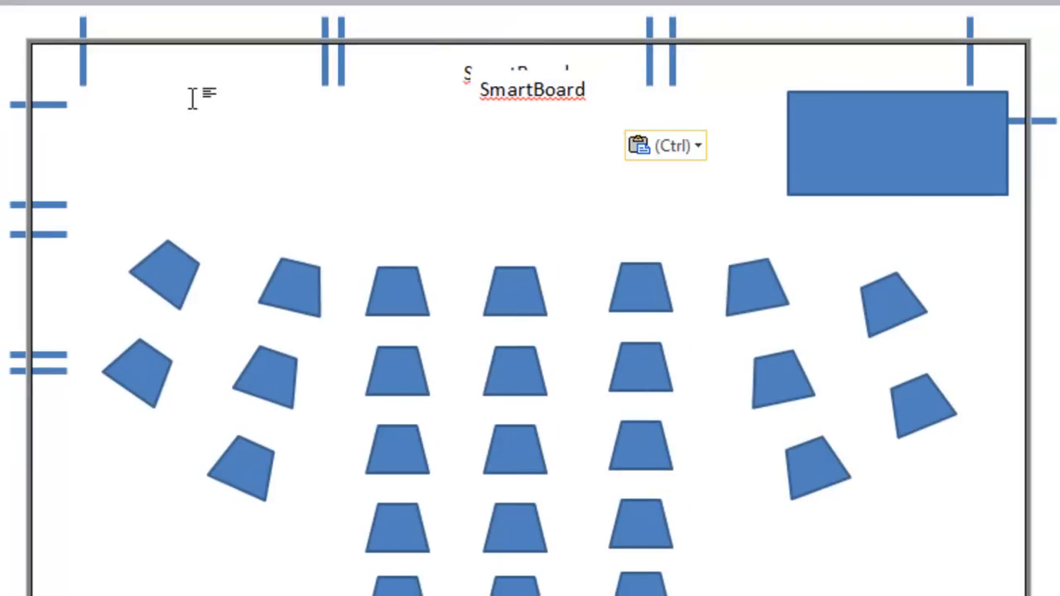
pyautogui.click(535, 102)
pyautogui.moveTo(585, 126); pyautogui.dragTo(248, 113)
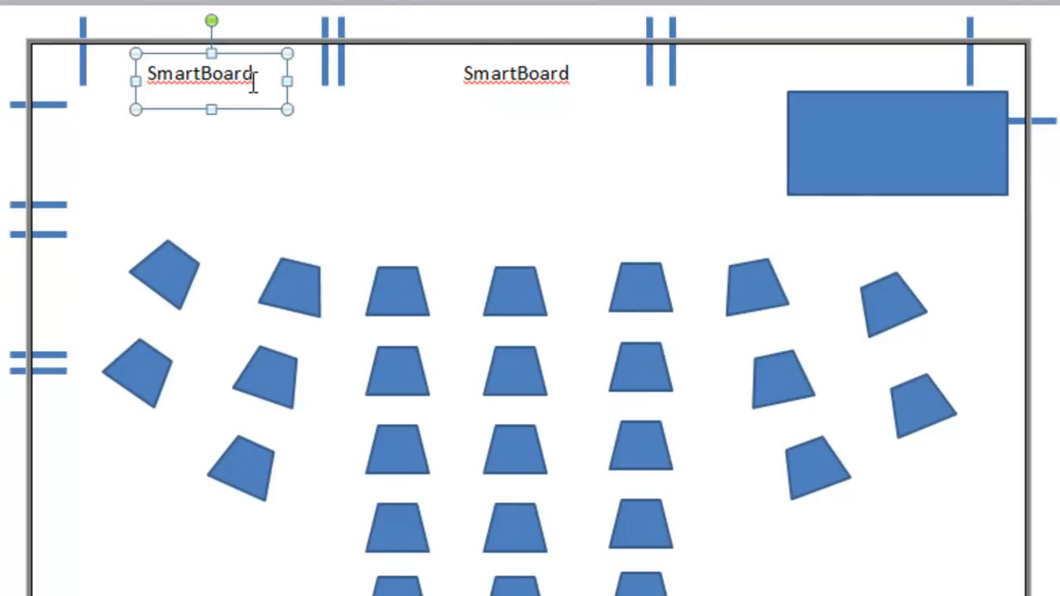
# Change the text of the copied label in the room's upper-left corner to "WhiteBoard"
pyautogui.moveTo(282, 74); pyautogui.dragTo(137, 73)
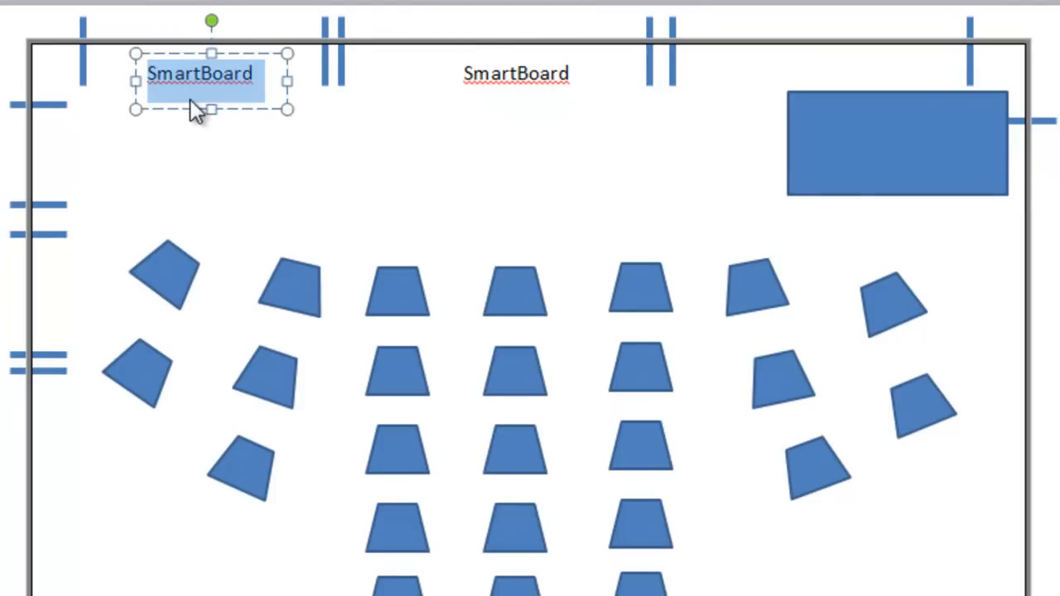
pyautogui.write('White')
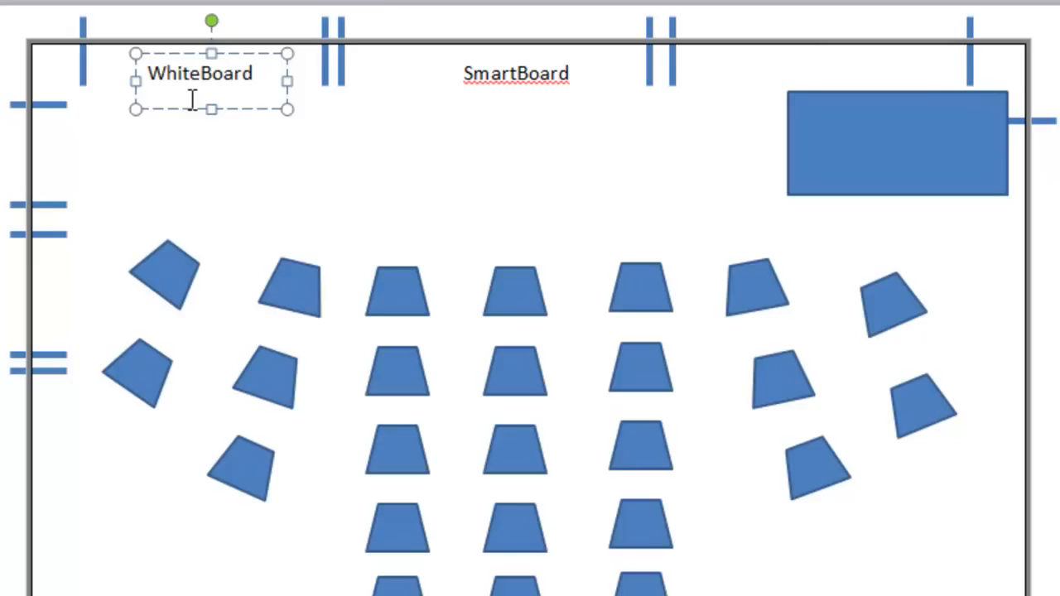
pyautogui.click(393, 179)
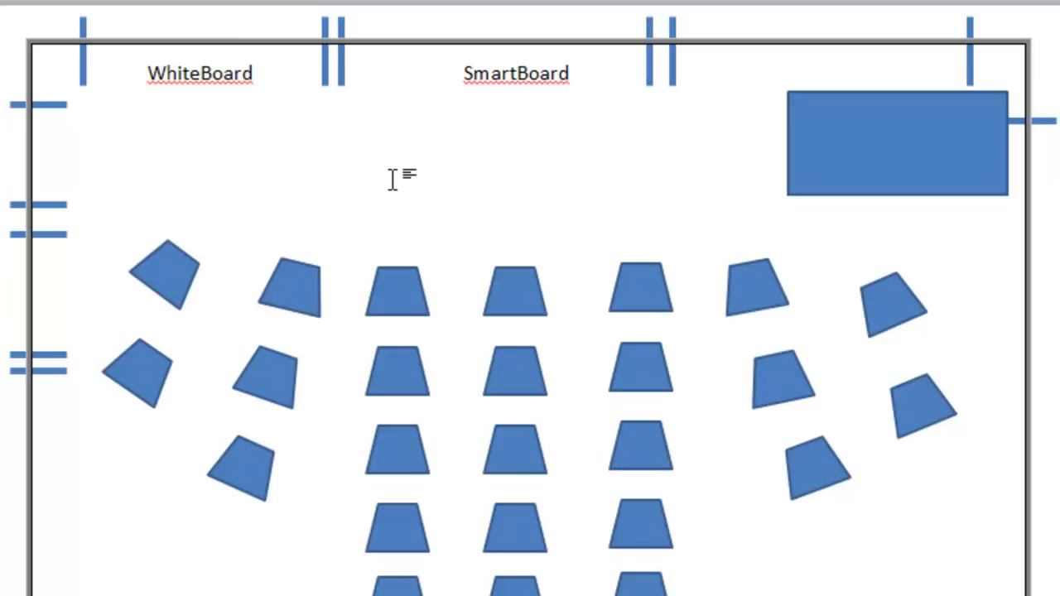